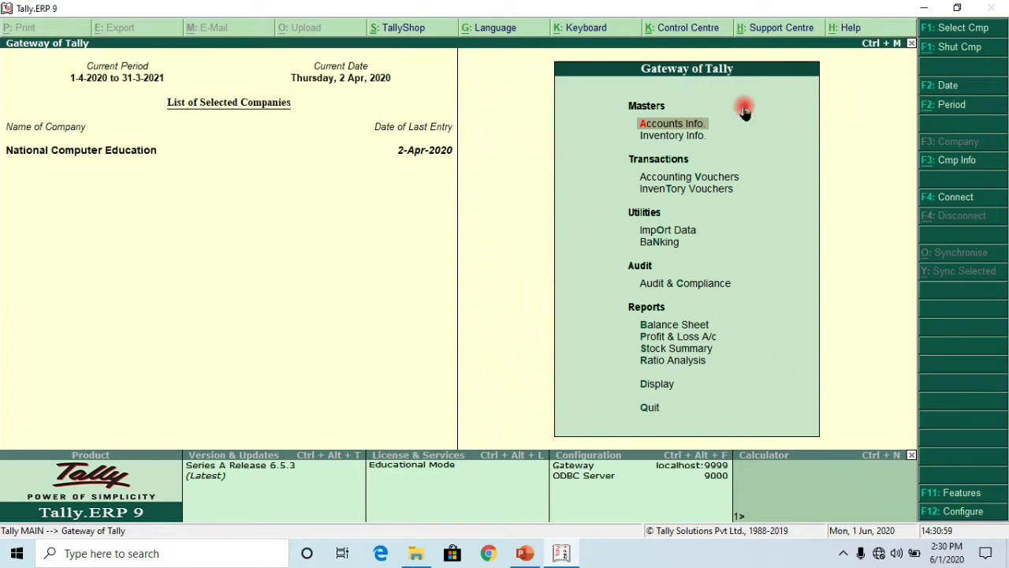
Set Maintain cost centres to Yes in the company's accounting features
click(662, 124)
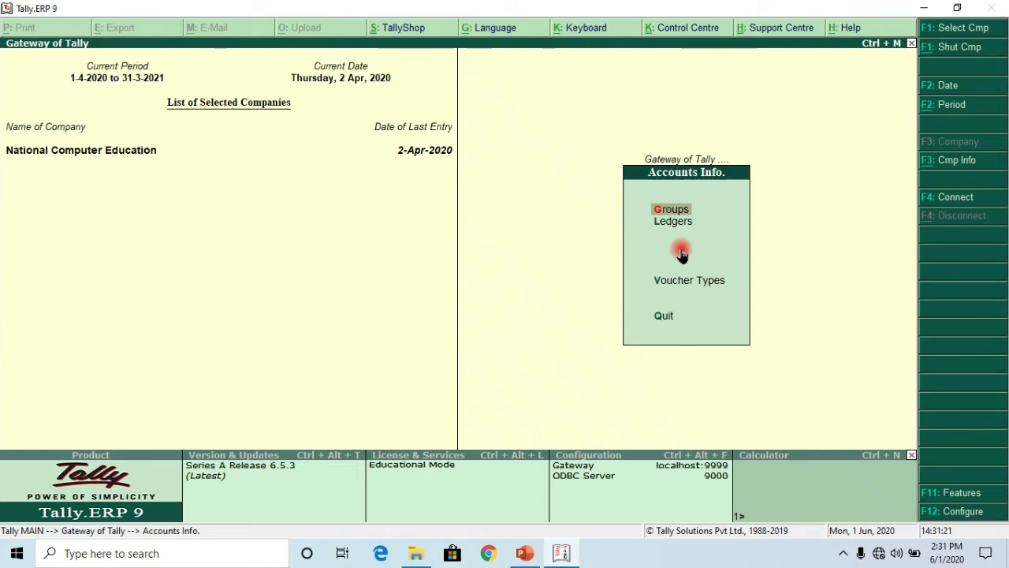
key(Escape)
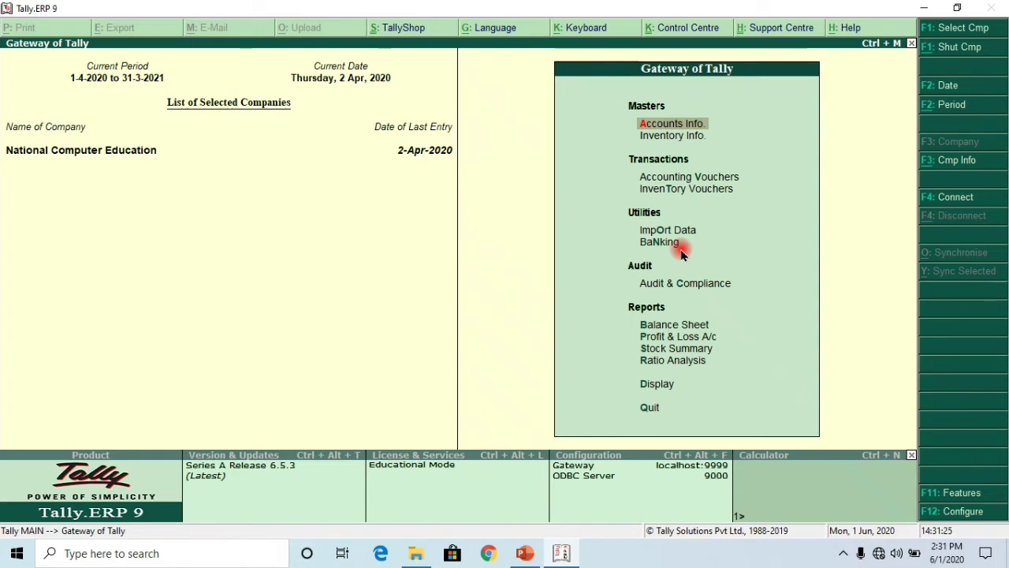
key(F11)
key(Return)
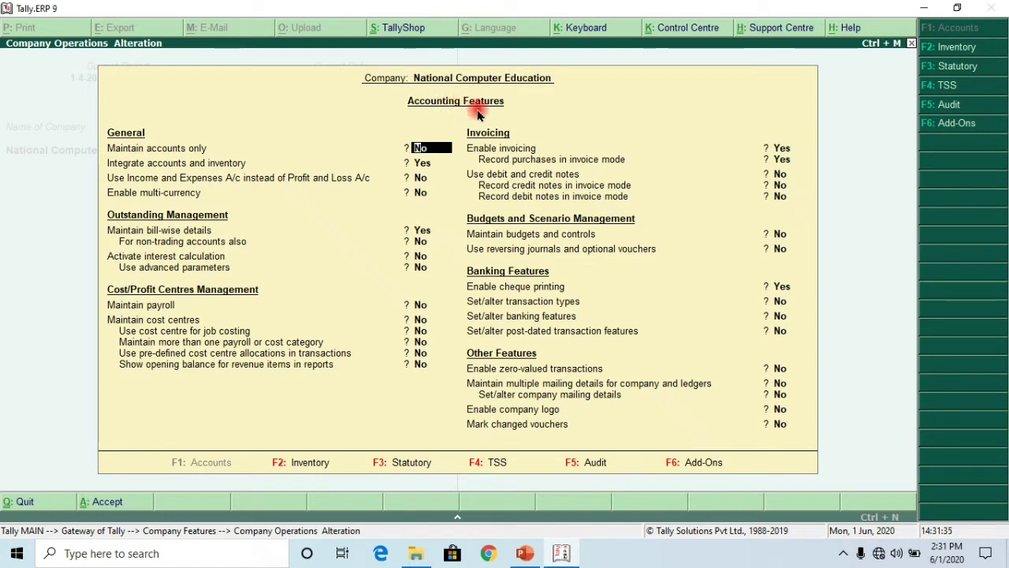
key(Return)
key(Return)
key(Return)
key(Return)
key(Return)
key(Return)
key(Return)
key(Return)
key(Return)
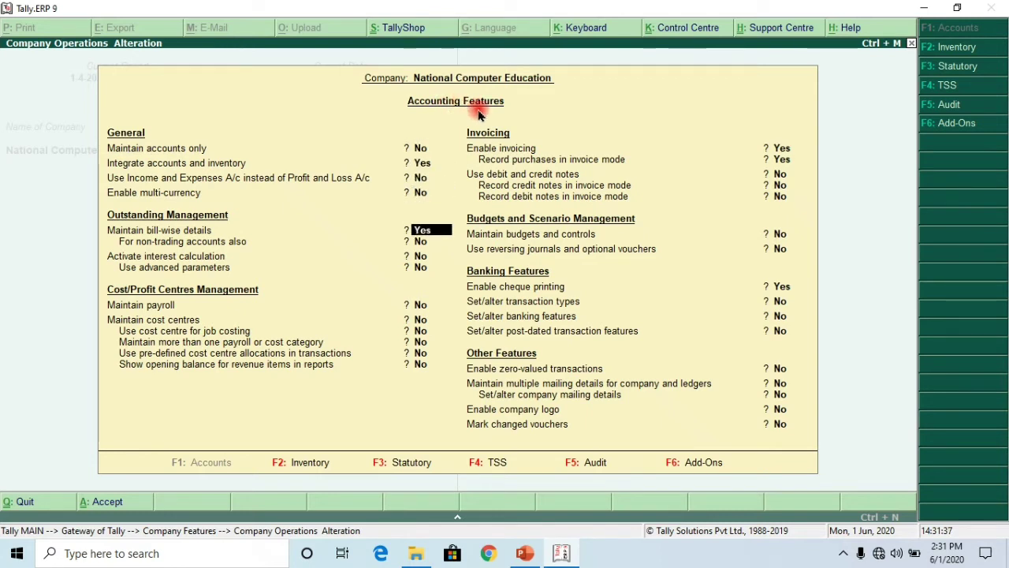
key(BackSpace)
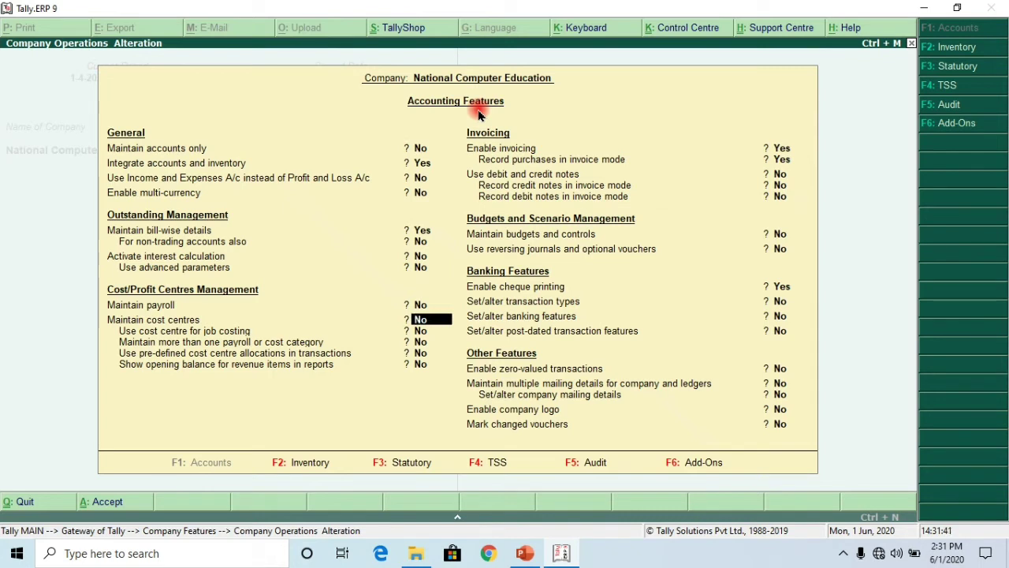
key(y)
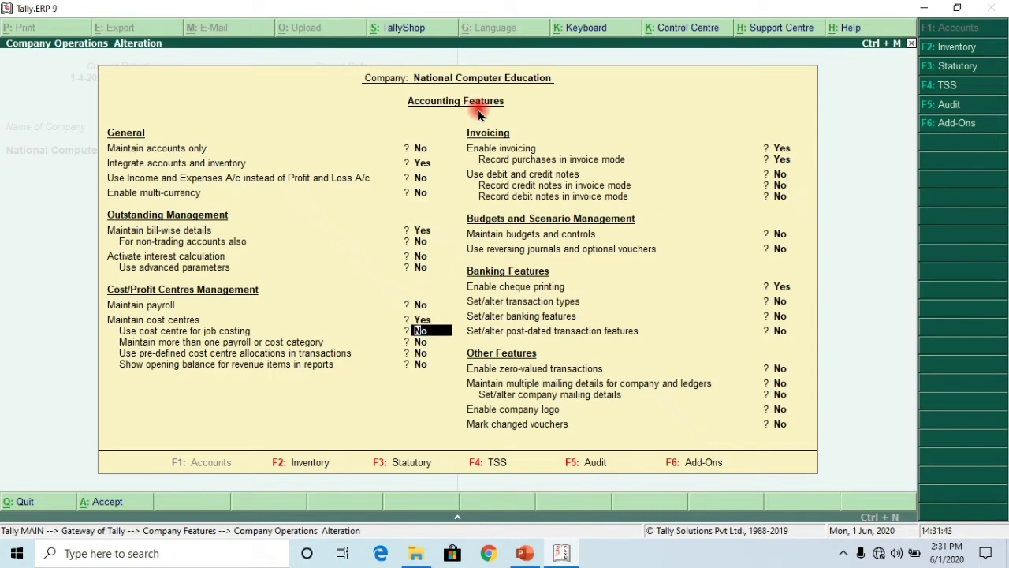
Enable cost centres for job costing, more than one payroll or cost category, and pre-defined cost centre allocations in transactions
text(y)
key(Return)
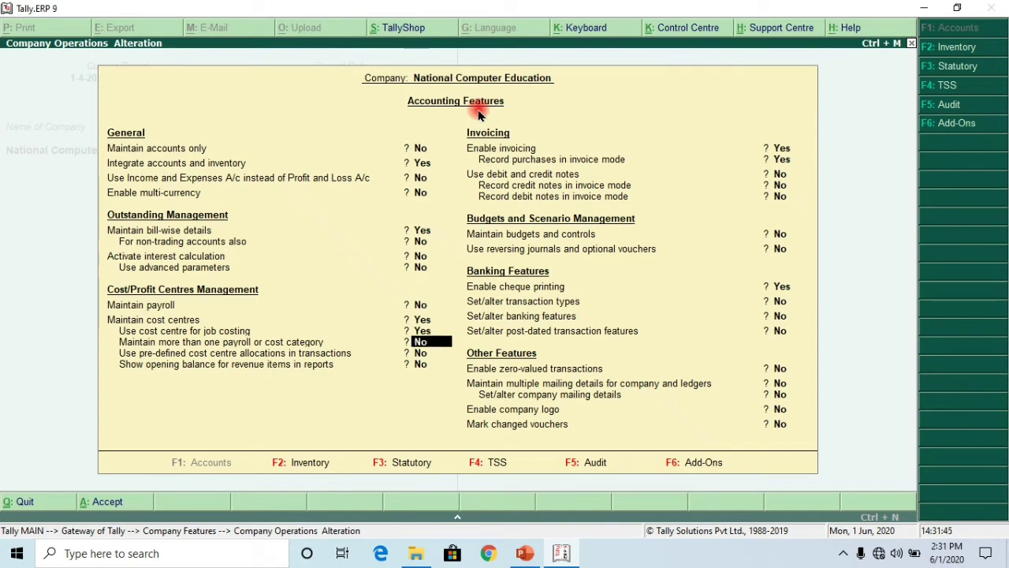
text(y)
key(Return)
text(y)
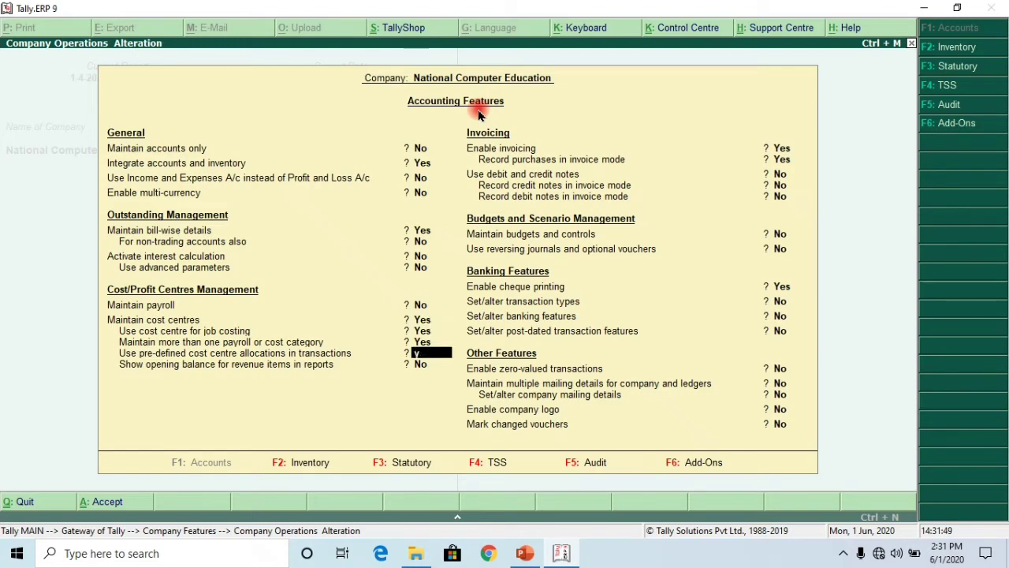
key(Return)
Keep the remaining accounting features as they are, save the company features and return to the Gateway of Tally
key(Return)
key(Return)
key(Return)
key(Return)
key(Return)
key(Return)
key(Return)
key(Return)
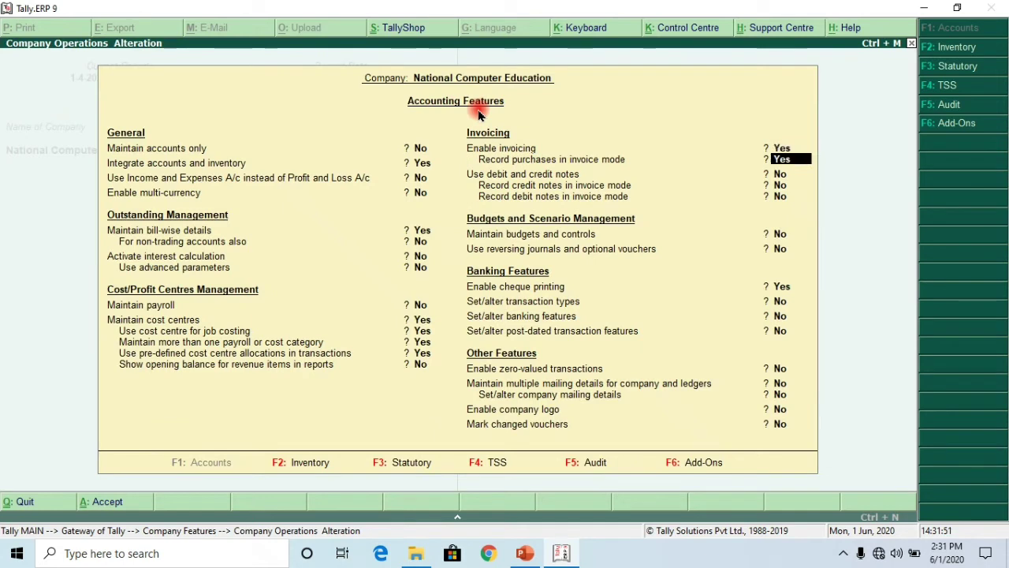
key(Return)
key(Return)
key(Return)
key(Return)
key(Return)
key(Return)
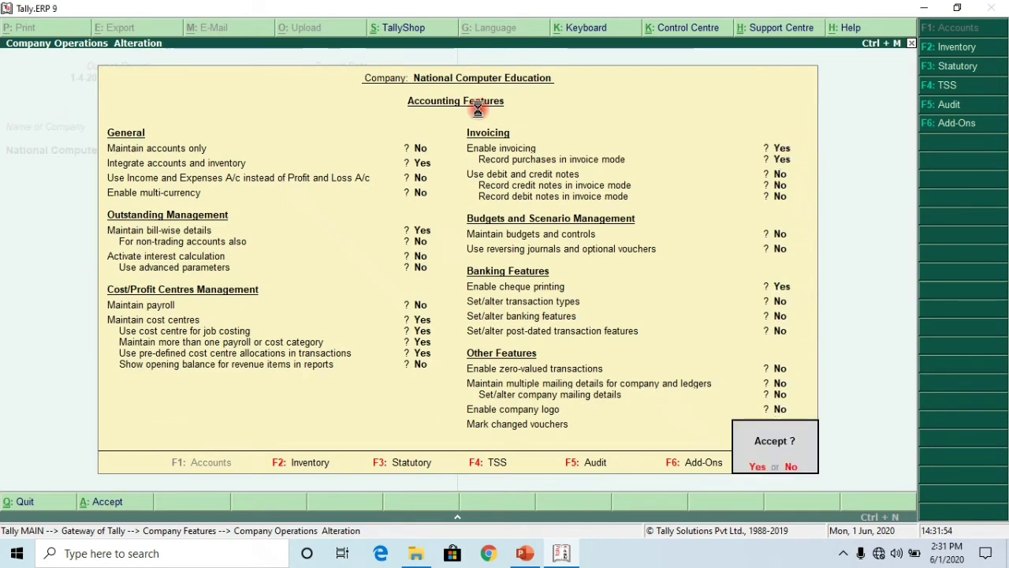
key(Return)
key(Escape)
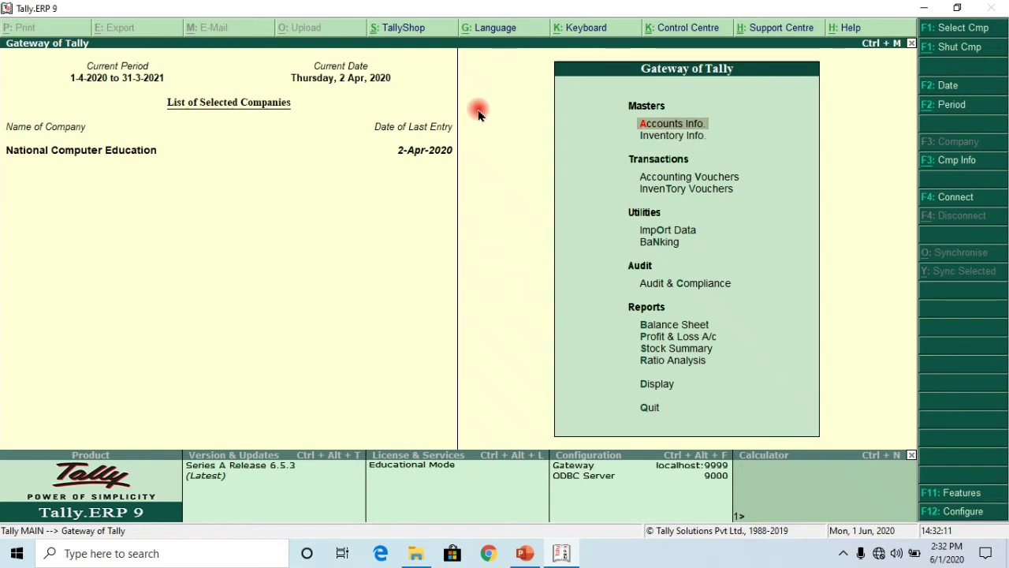
Create a single cost category named Employee with the default revenue and non-revenue allocation settings
key(Return)
key(Down)
key(Down)
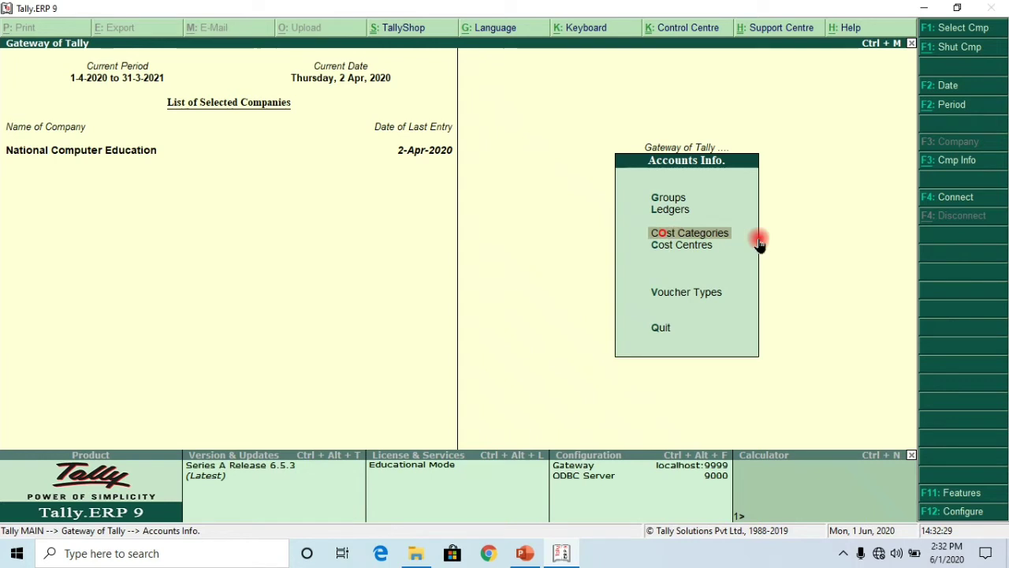
key(Return)
key(Return)
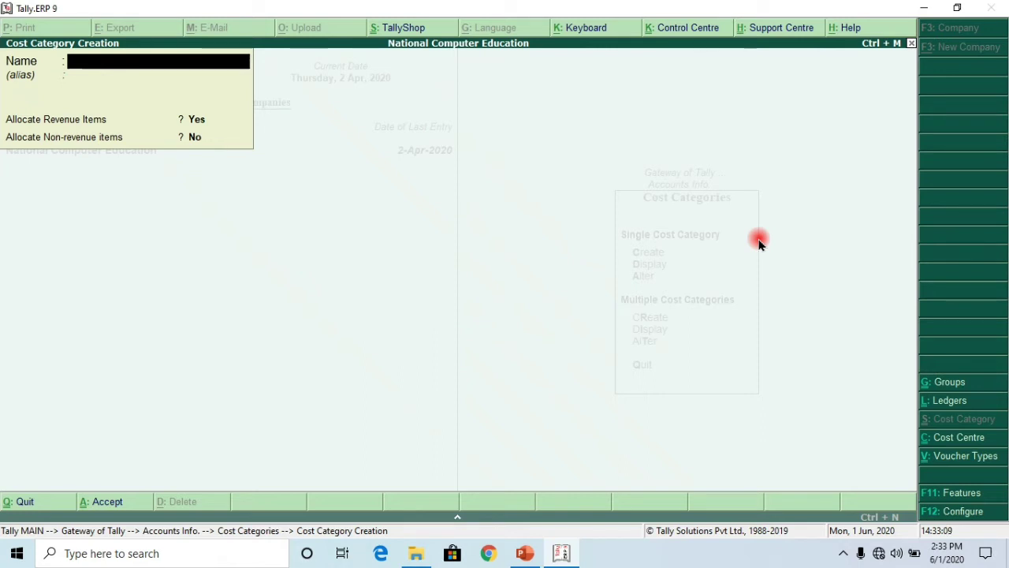
text(Emp)
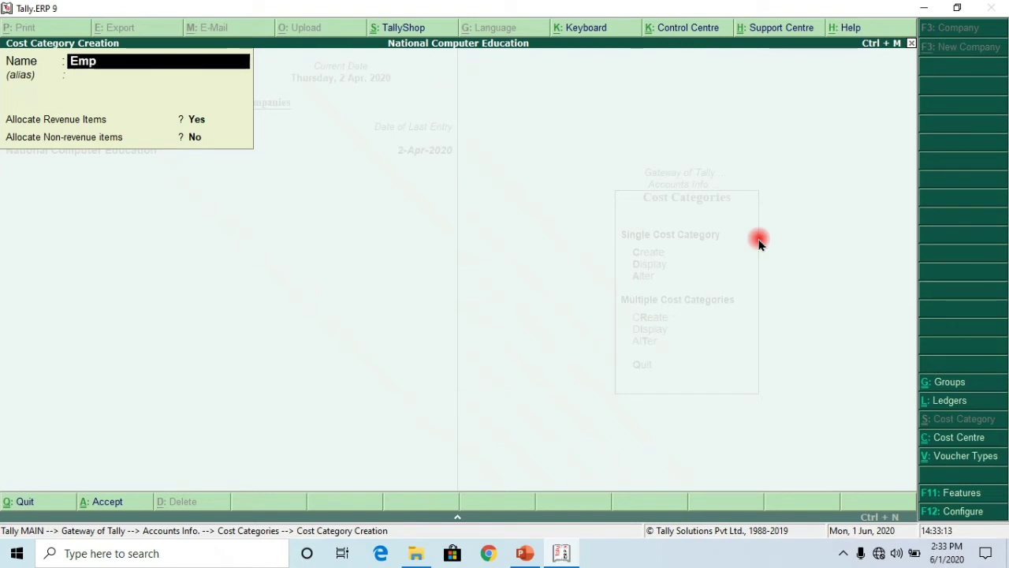
text(loyee)
key(Return)
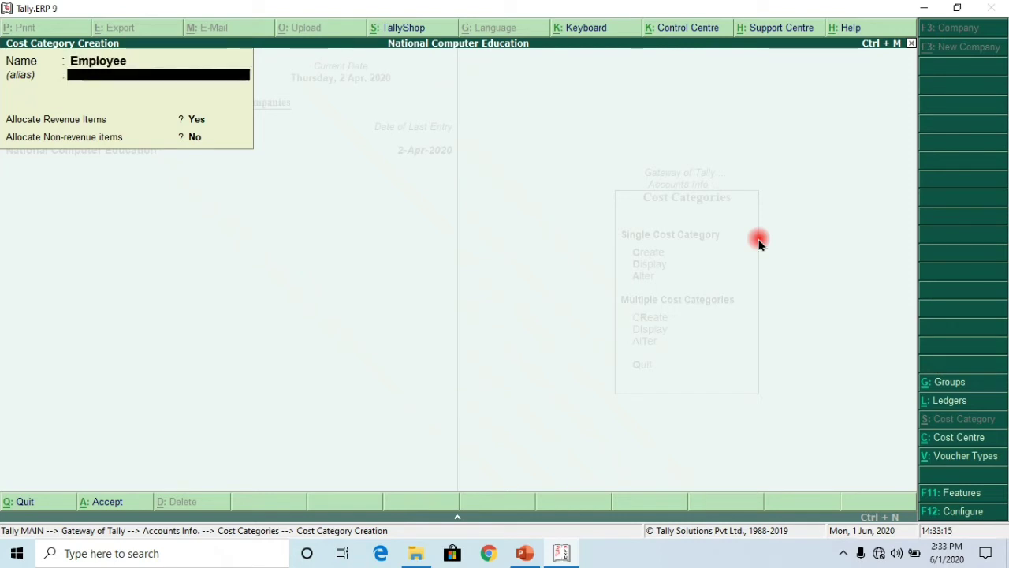
key(Return)
key(Return)
key(Return)
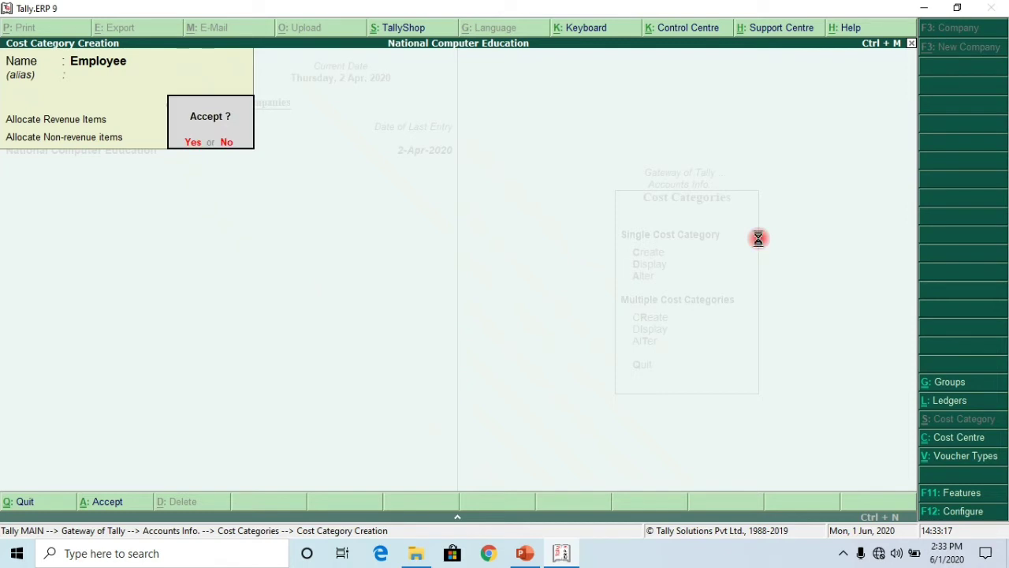
key(Return)
key(Escape)
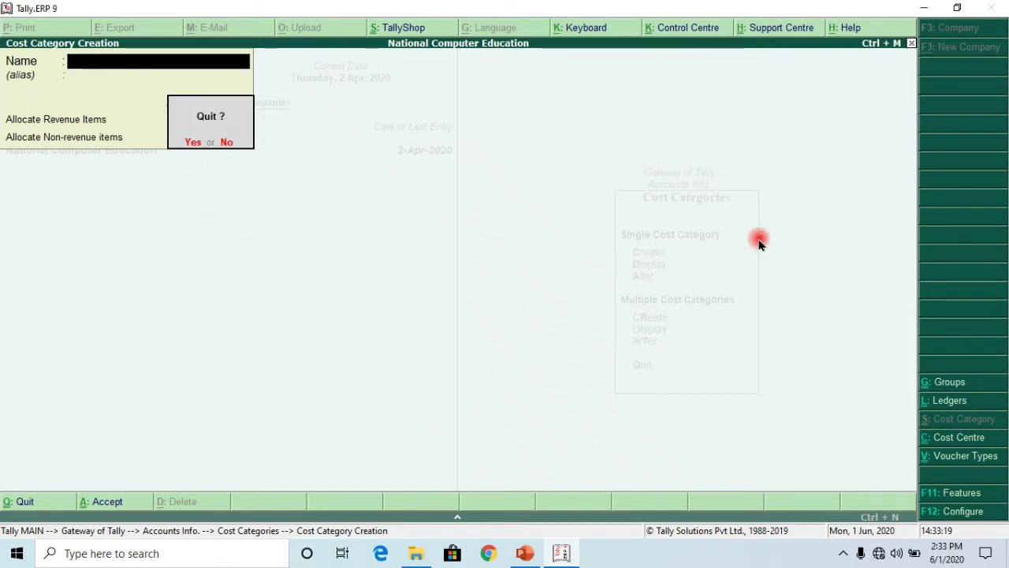
key(Return)
View the list of cost categories, open Employee for alteration and leave it without saving, returning to Accounts Info
key(Down)
key(Return)
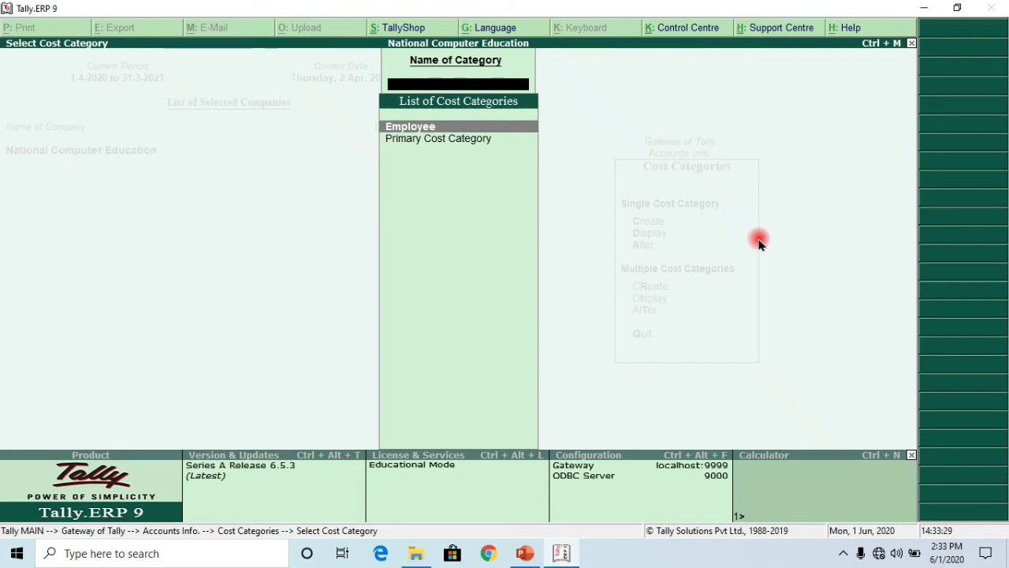
key(Escape)
key(Return)
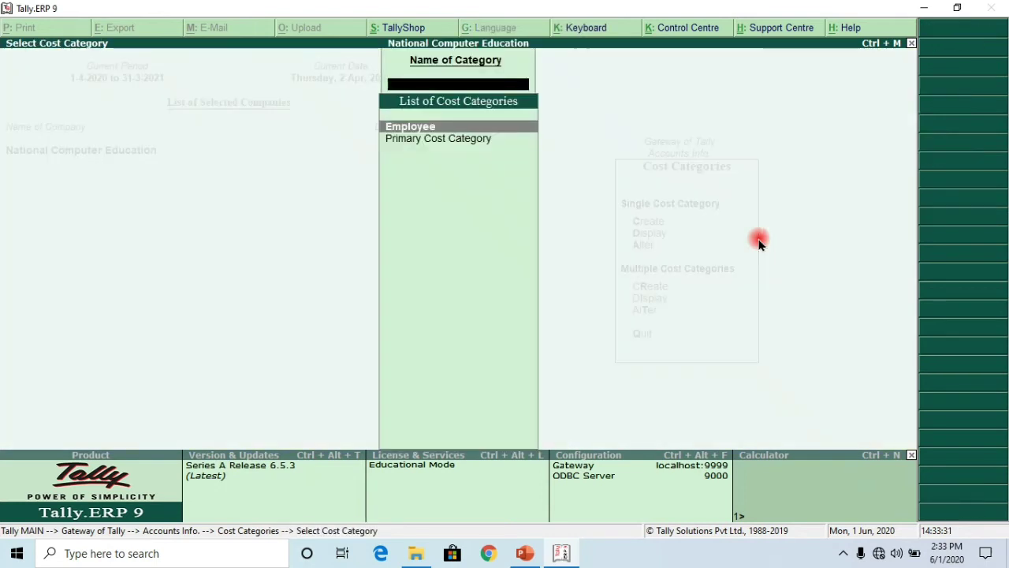
key(Return)
key(BackSpace)
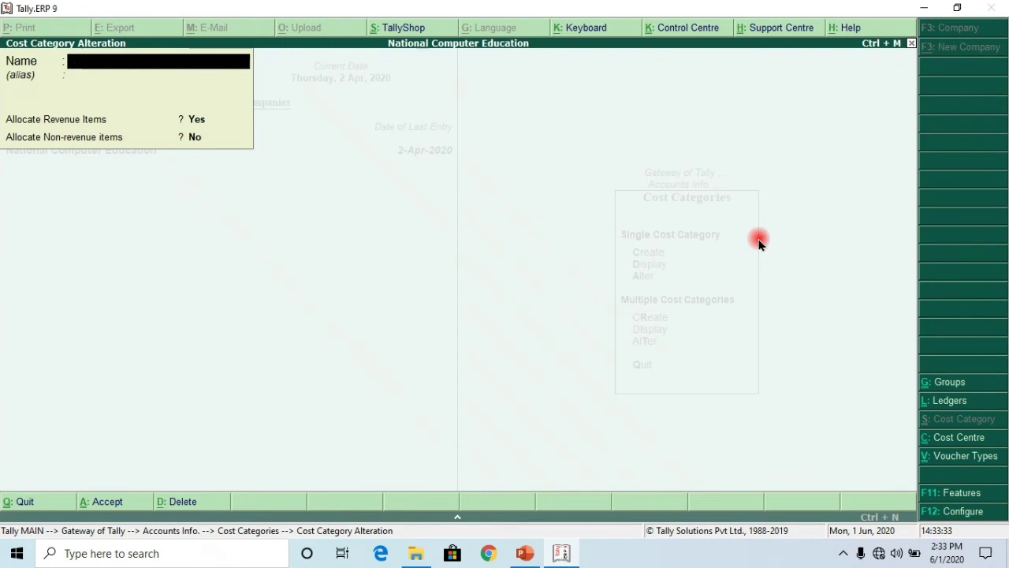
key(Escape)
key(Return)
key(Escape)
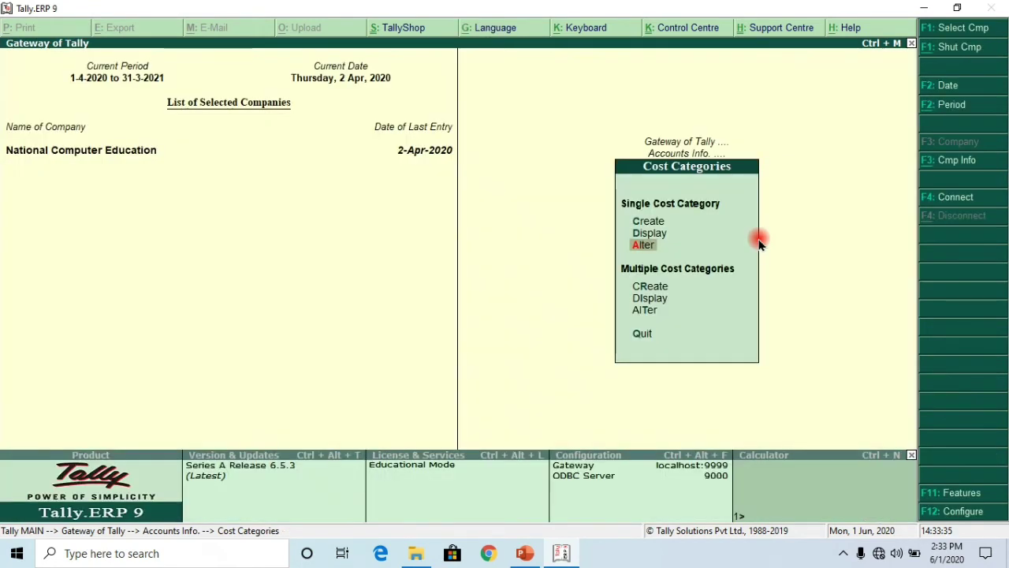
key(Escape)
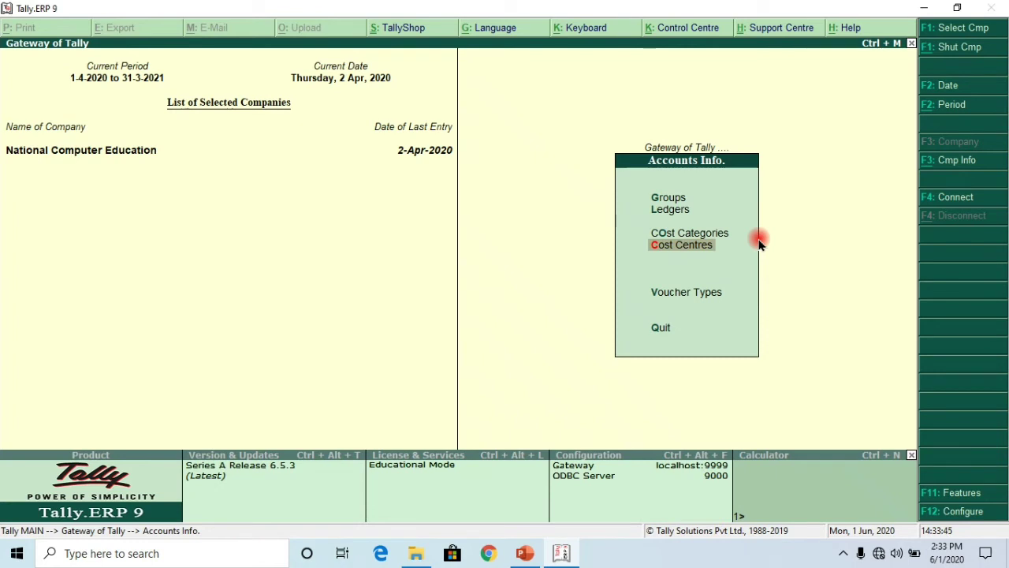
Create a single cost centre for the first employee in the Employee category, under Primary, without job costing
key(Return)
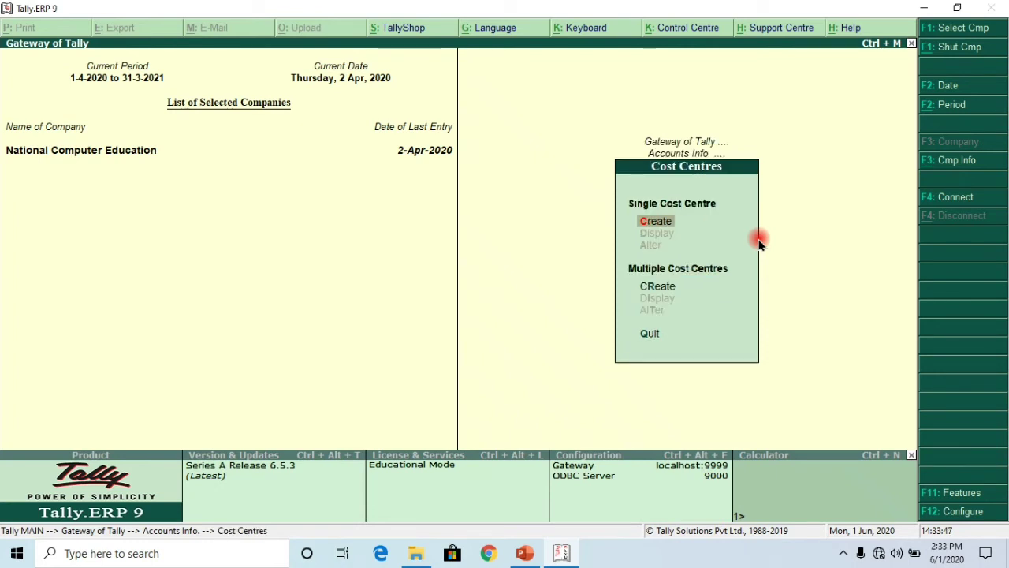
key(Return)
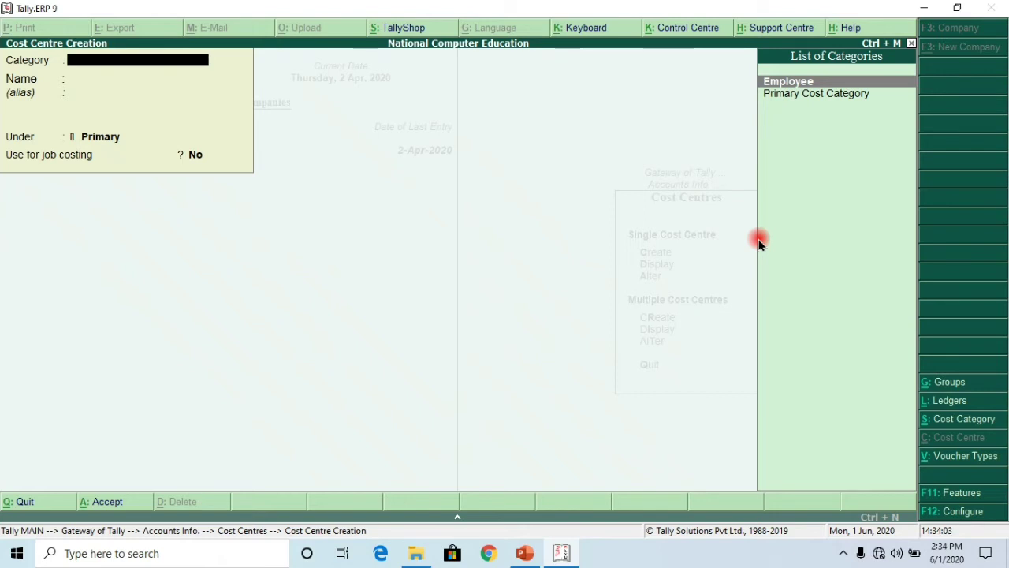
key(Return)
text(R)
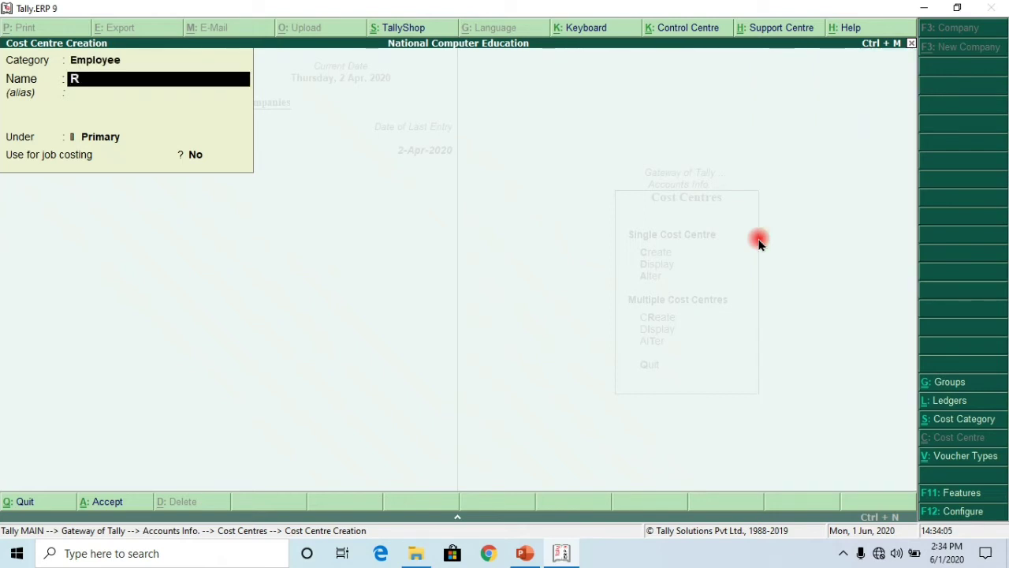
text(aj Wash)
key(Return)
key(Return)
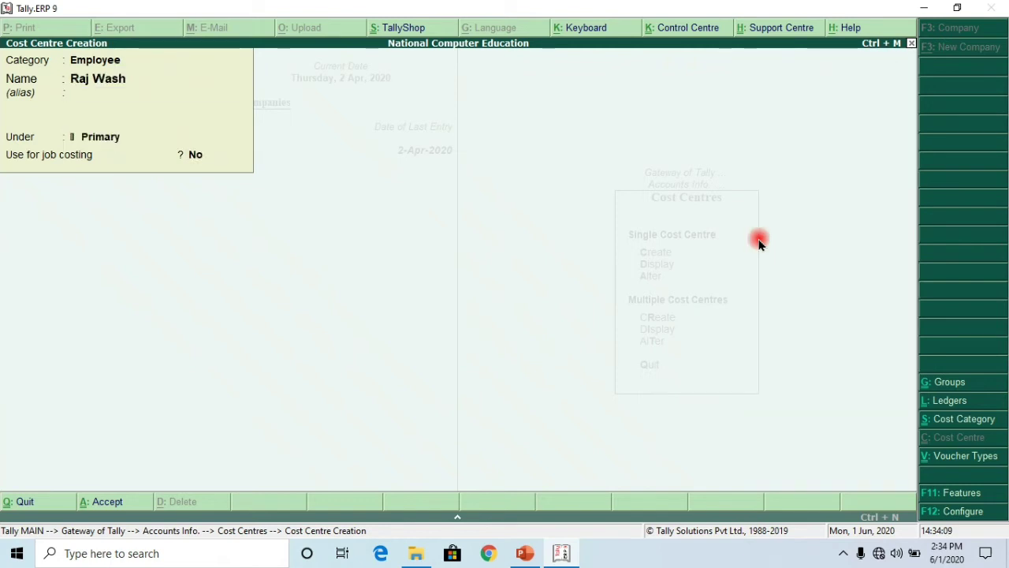
key(Return)
key(Return)
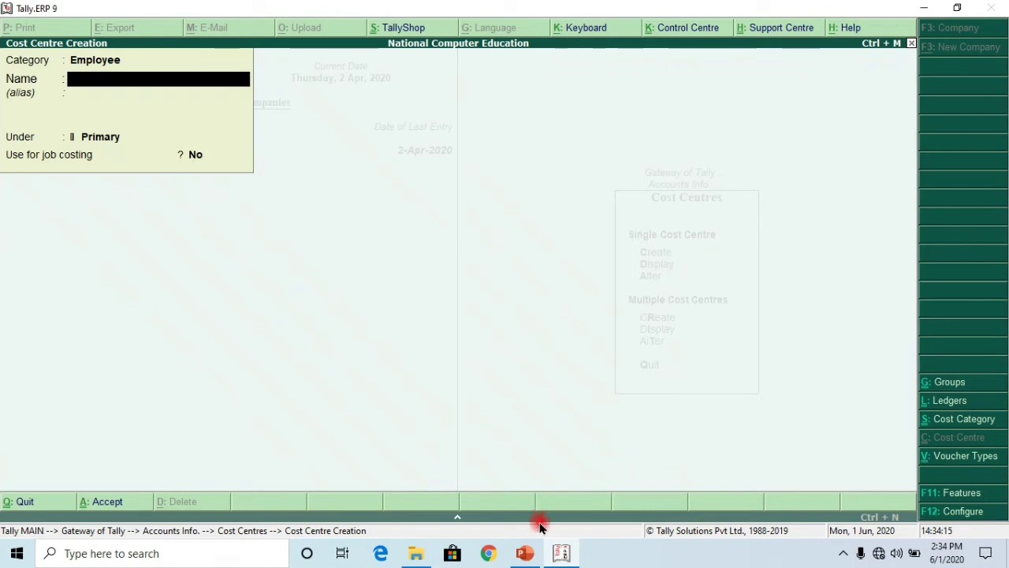
Look up the second employee on the PowerPoint salary slide and create that employee's cost centre in Tally under Primary
click(532, 549)
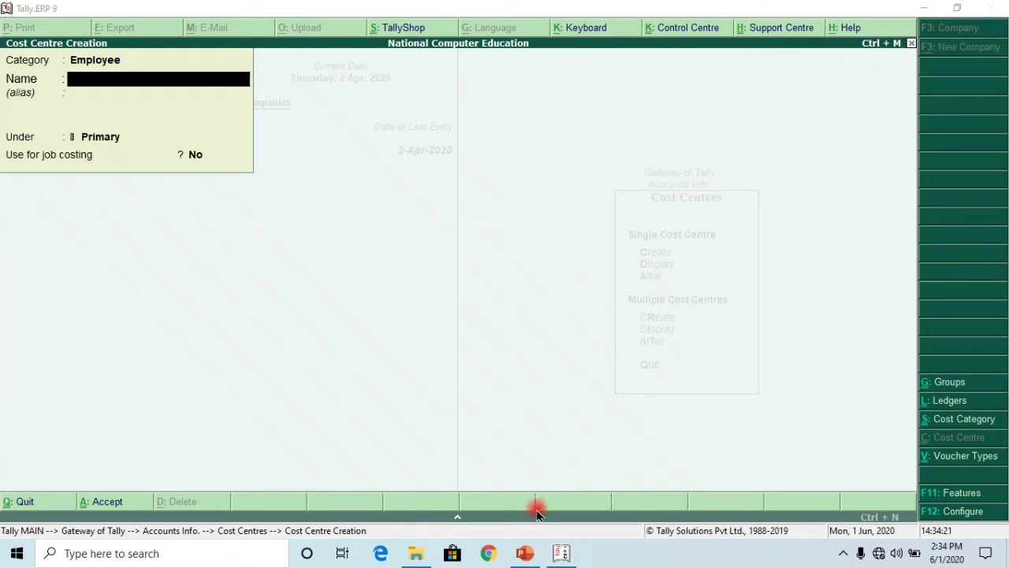
click(526, 552)
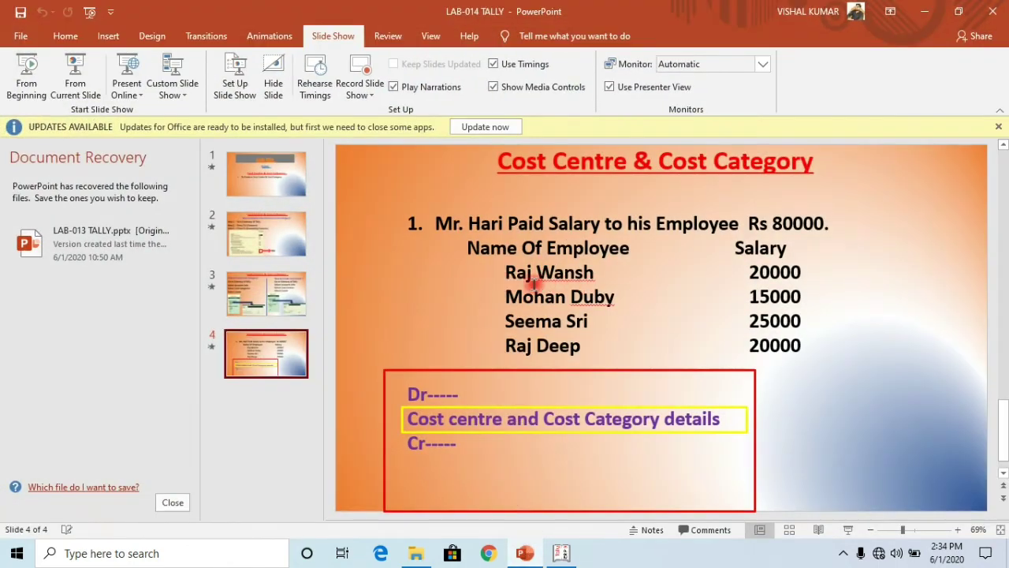
click(925, 11)
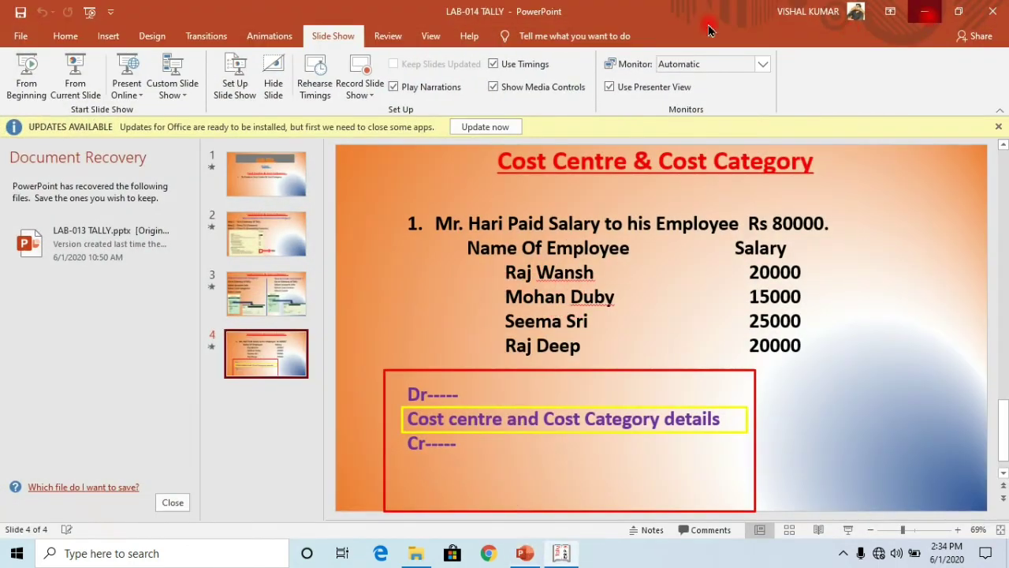
text(Moh)
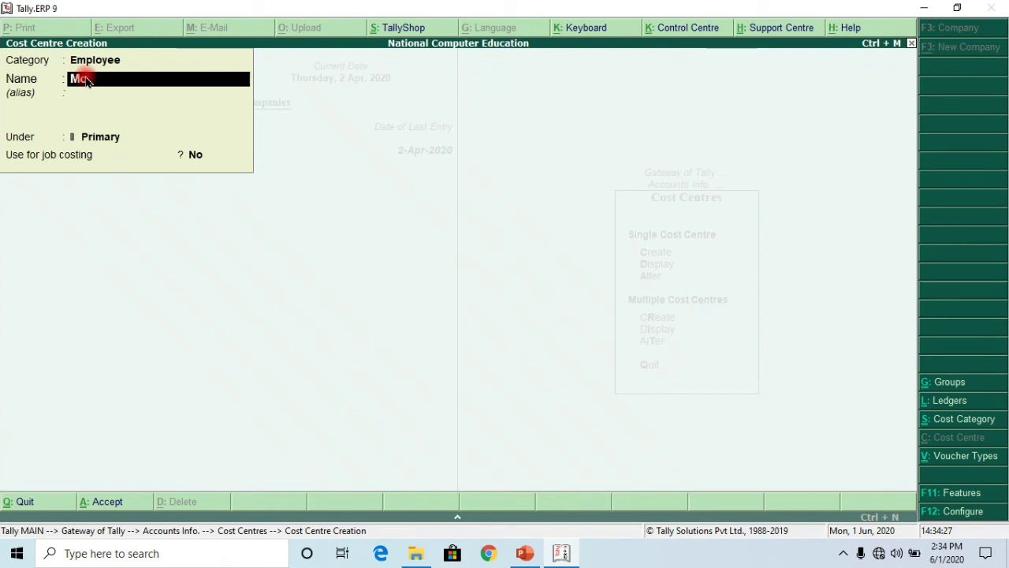
text(an Duby)
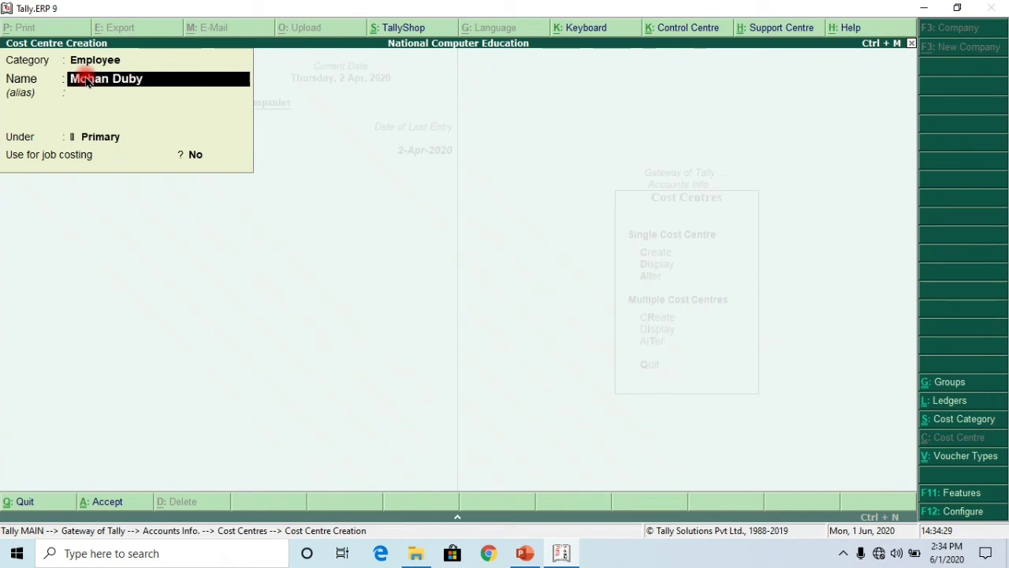
key(Return)
key(Return)
key(Return)
key(Return)
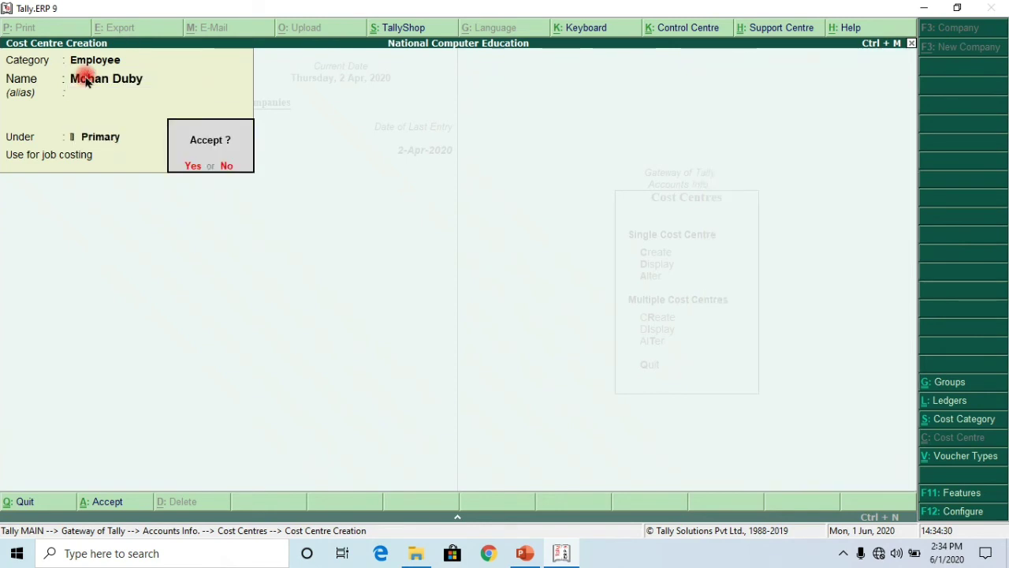
key(Return)
Look up the third employee on the PowerPoint salary slide and create that employee's cost centre in Tally in the Employee category under Primary
click(529, 555)
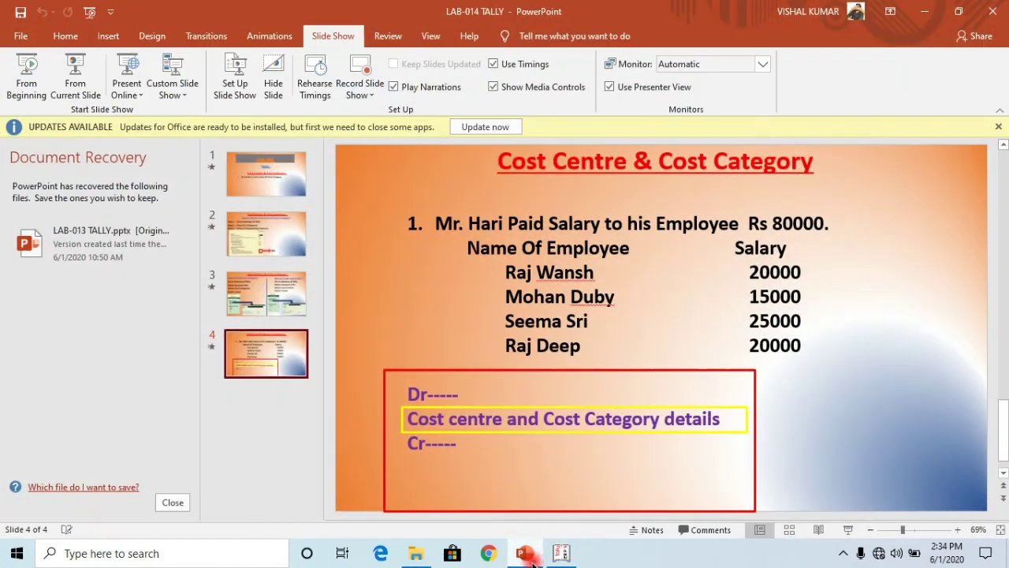
click(534, 561)
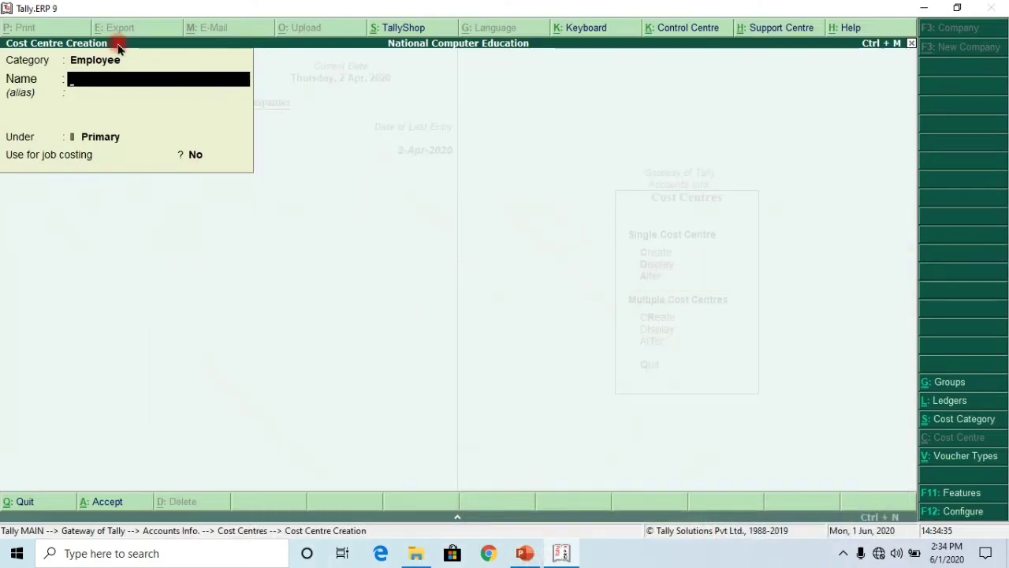
click(103, 69)
text(s)
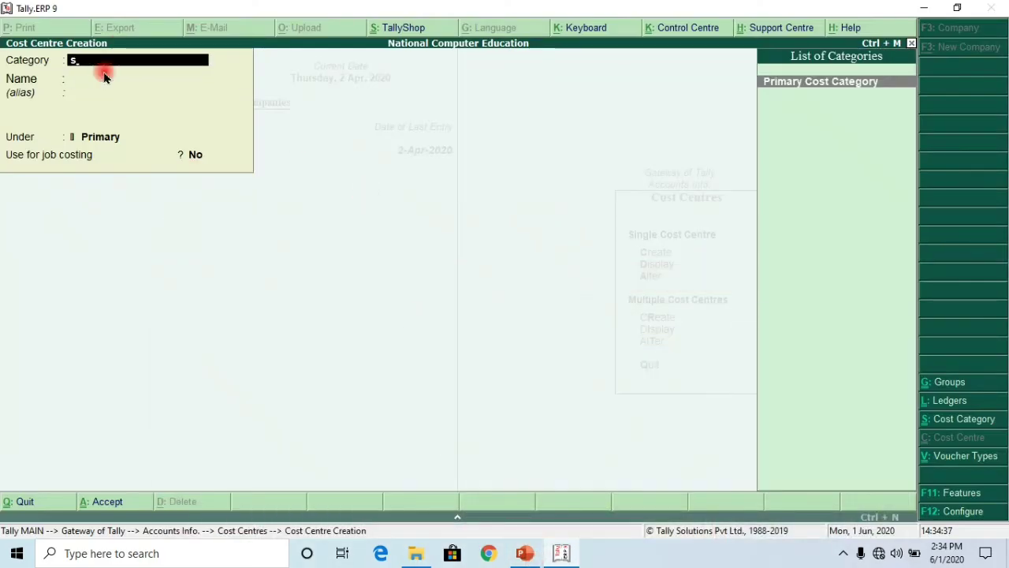
text(a)
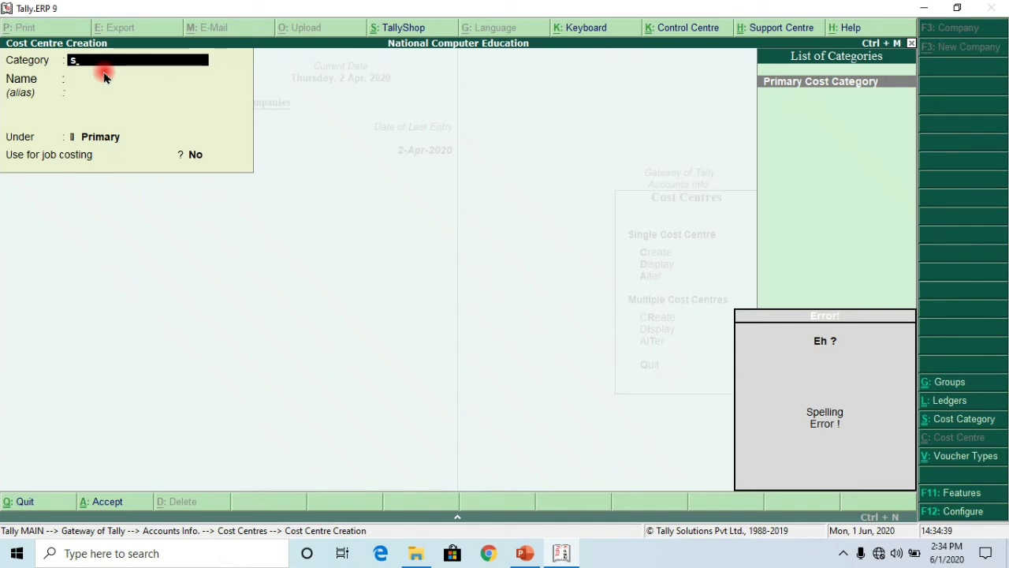
key(BackSpace)
key(Down)
key(Up)
key(Return)
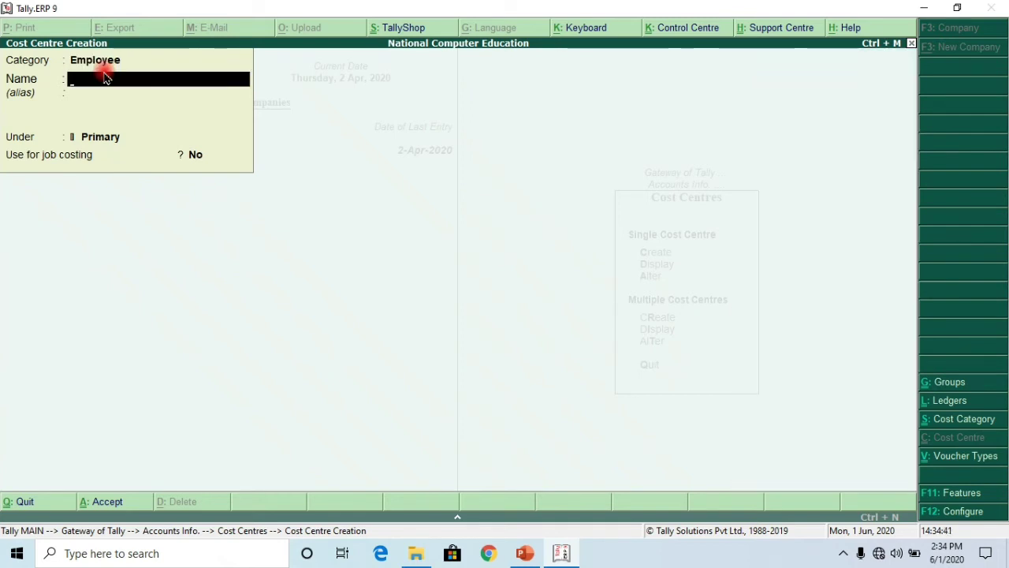
text(Seema)
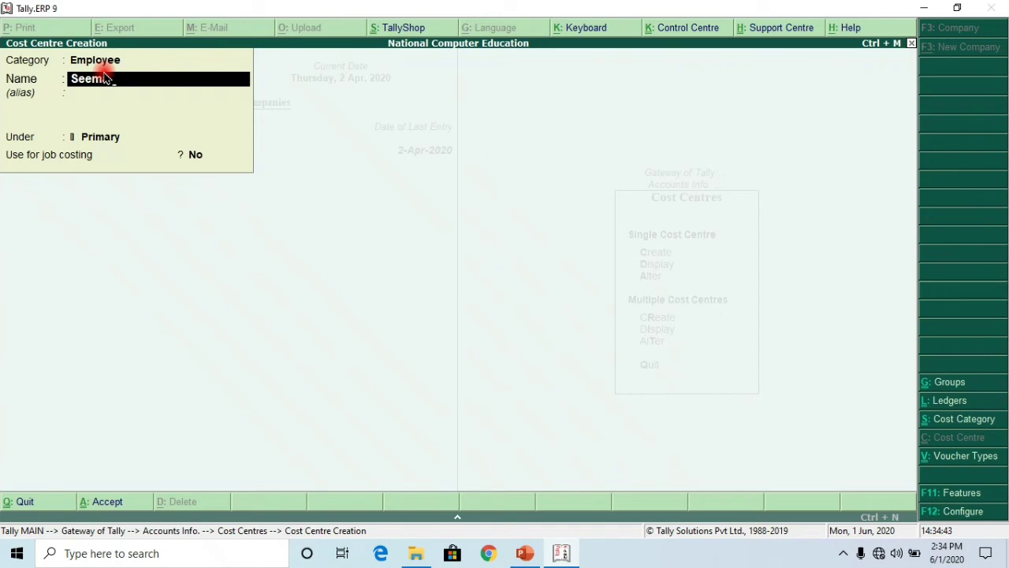
text( Sri)
key(Return)
key(Return)
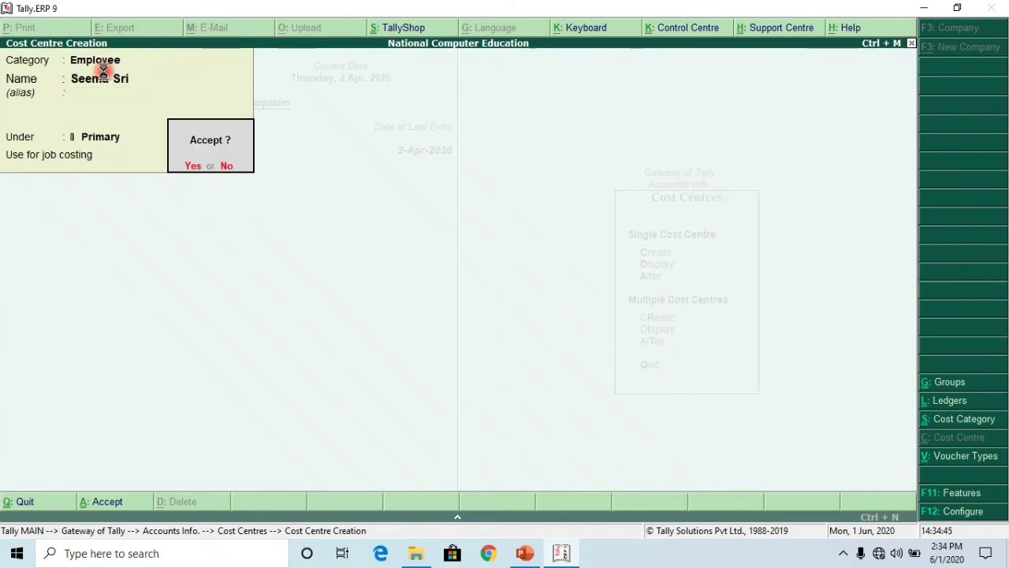
key(Return)
Look up the fourth employee on the PowerPoint slide, create that employee's cost centre in Tally under Primary, and leave cost centre creation
click(524, 553)
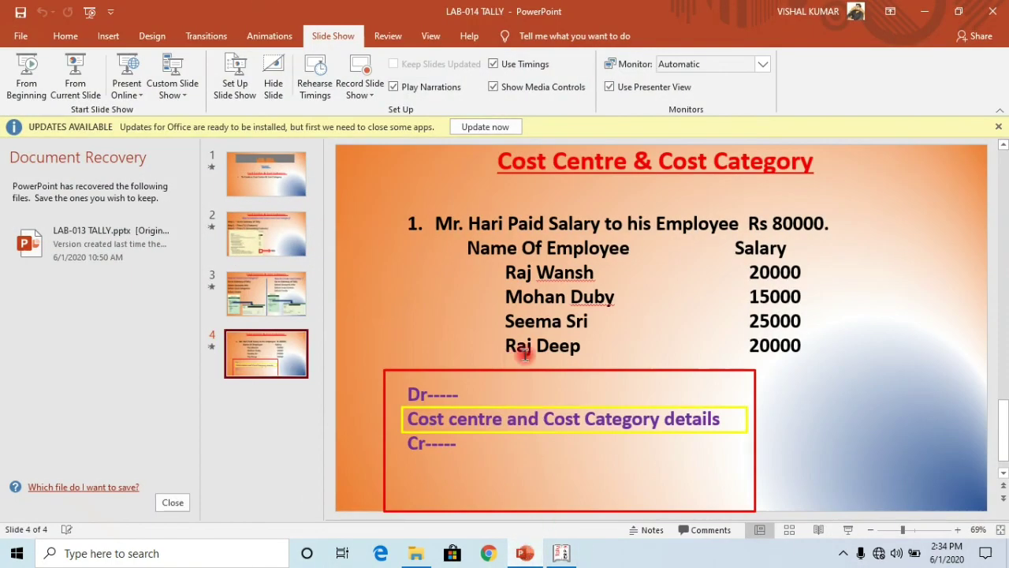
click(561, 553)
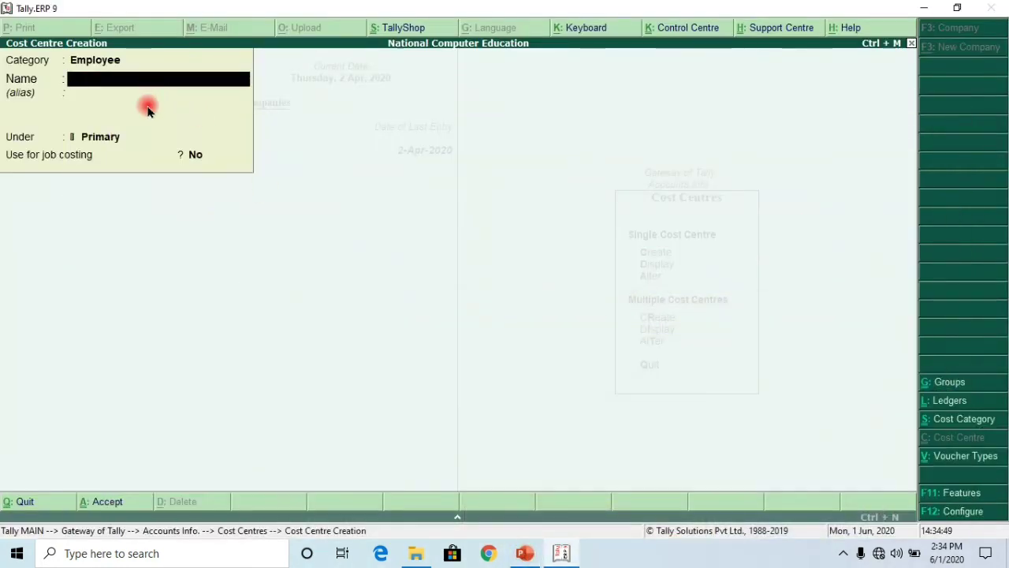
text(Raj)
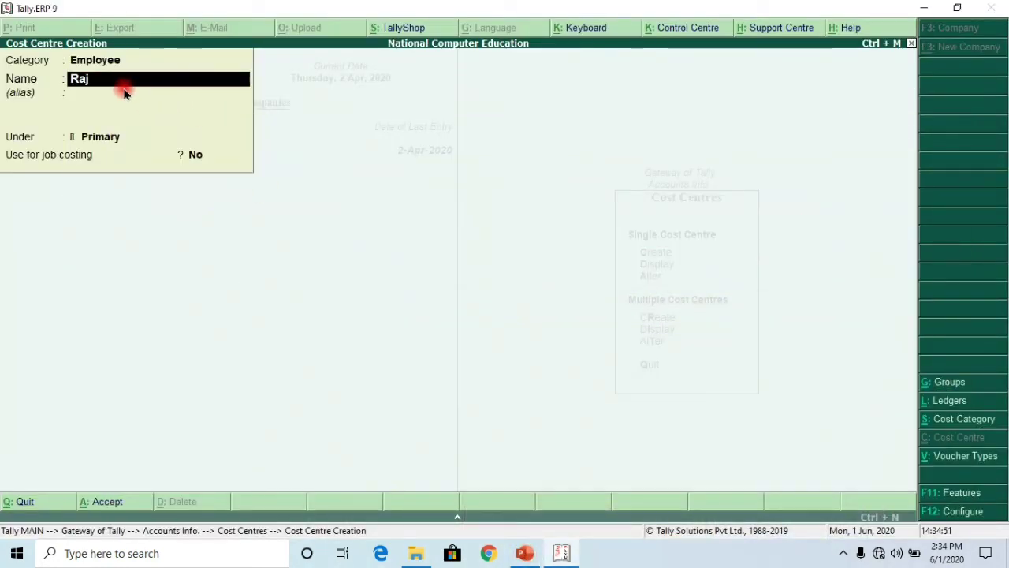
text( Deep)
key(Return)
key(Return)
key(Return)
key(Return)
key(Escape)
key(Return)
Display the list of single cost centres, look through its entries and return to the Cost Centres menu
key(Down)
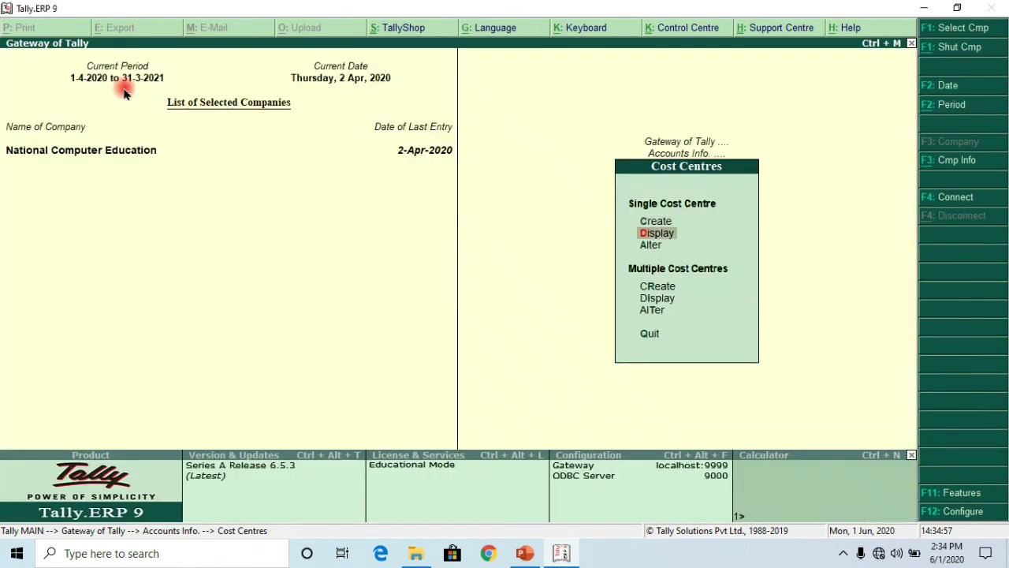
key(Return)
key(Down)
key(Down)
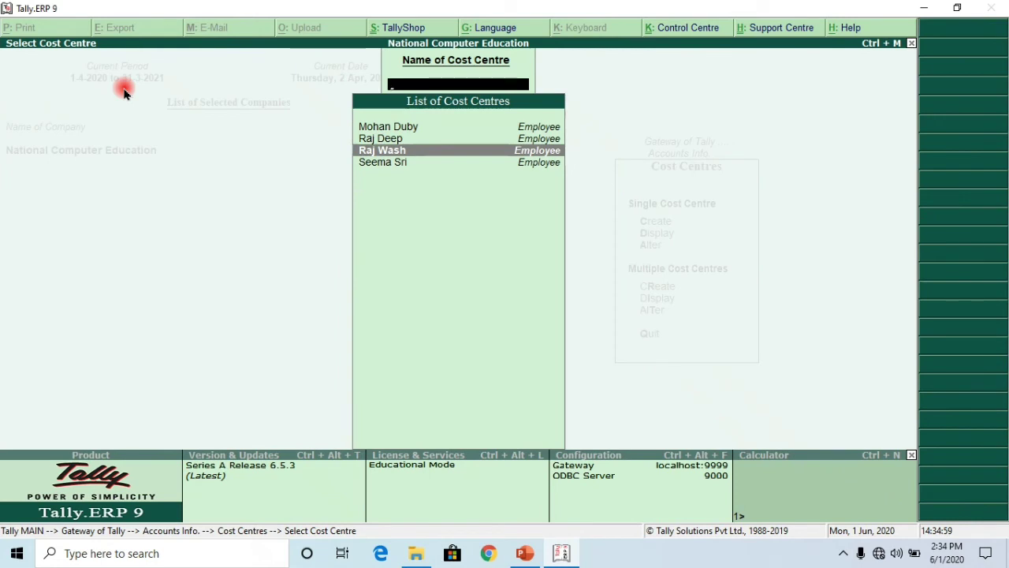
key(Up)
key(Up)
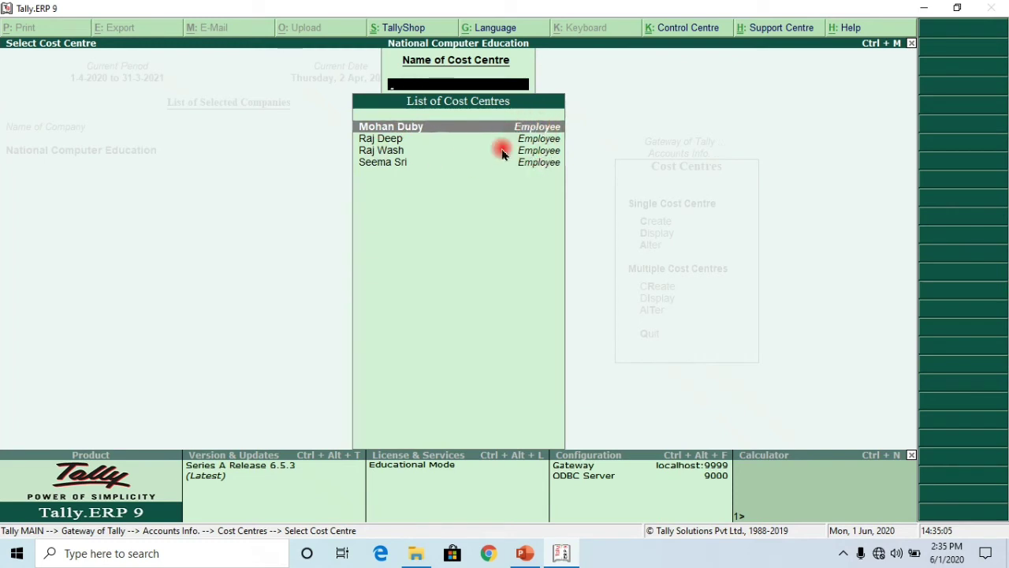
key(Escape)
Open the fourth employee's cost centre for alteration and leave it without saving, returning to the Cost Centres menu
key(Return)
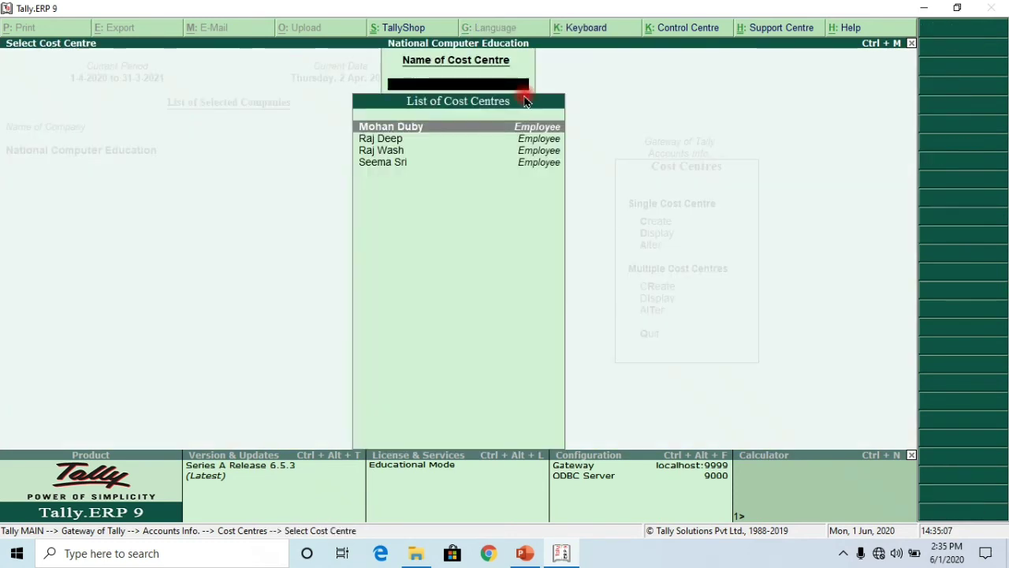
key(Down)
key(Return)
key(Escape)
key(Escape)
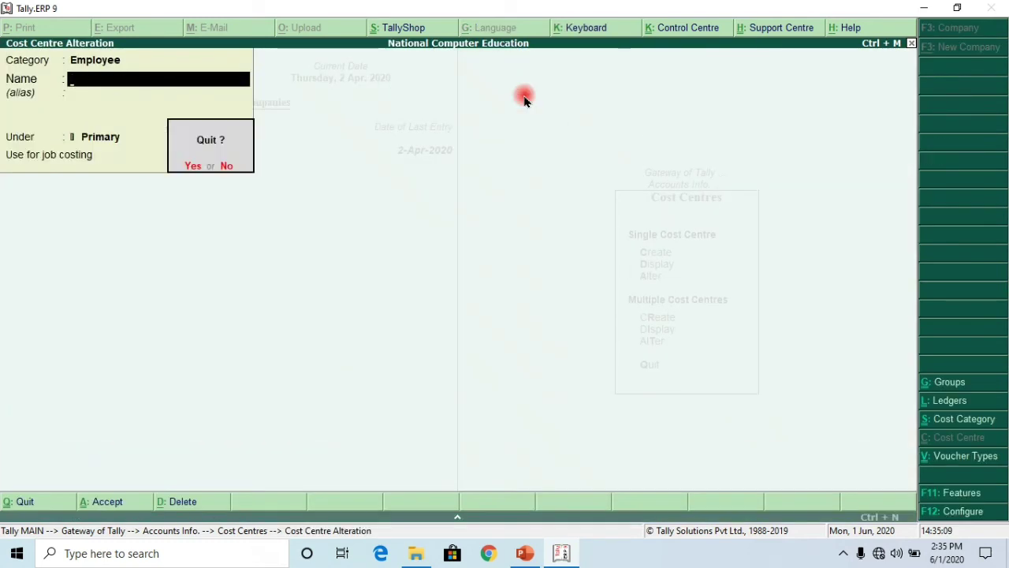
key(Return)
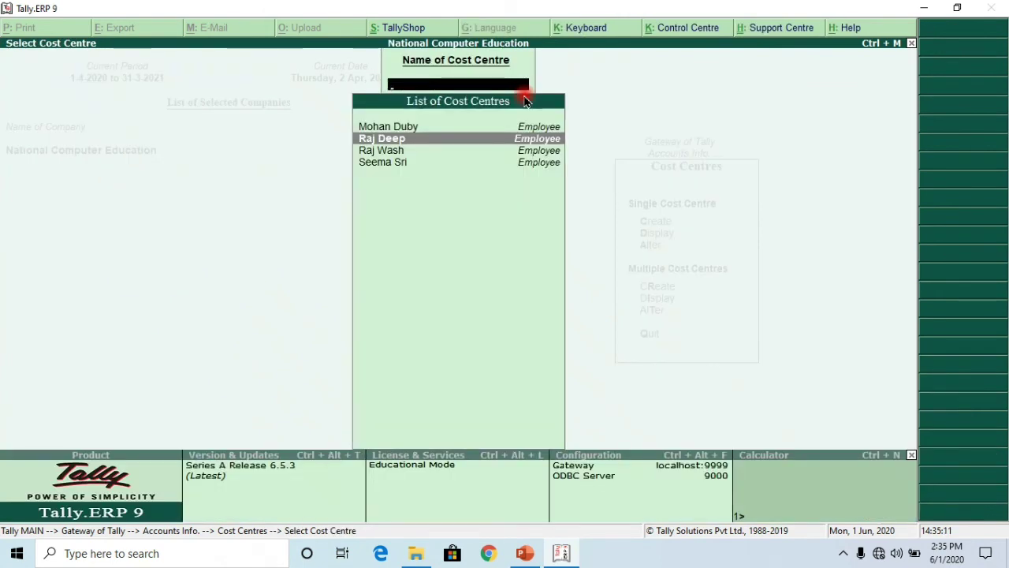
key(Escape)
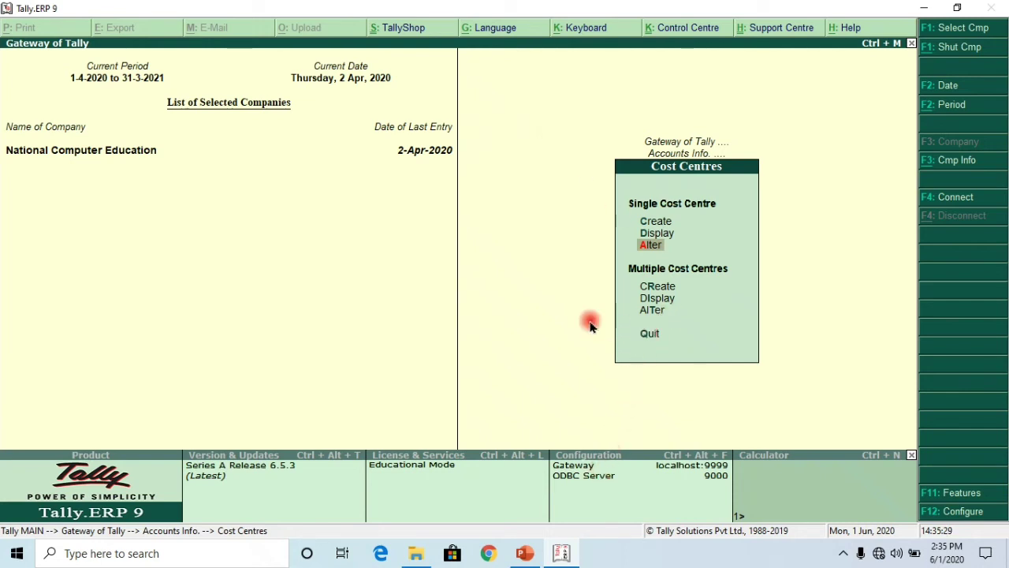
Open a new Payment accounting voucher from the Gateway of Tally with the cost centre class Not Applicable
key(Escape)
key(Escape)
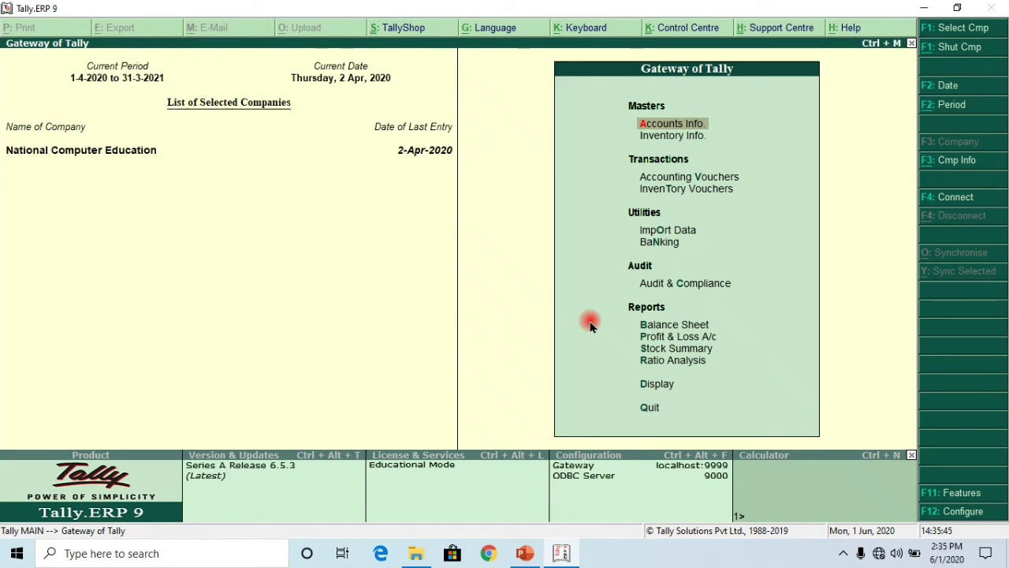
key(Down)
key(Down)
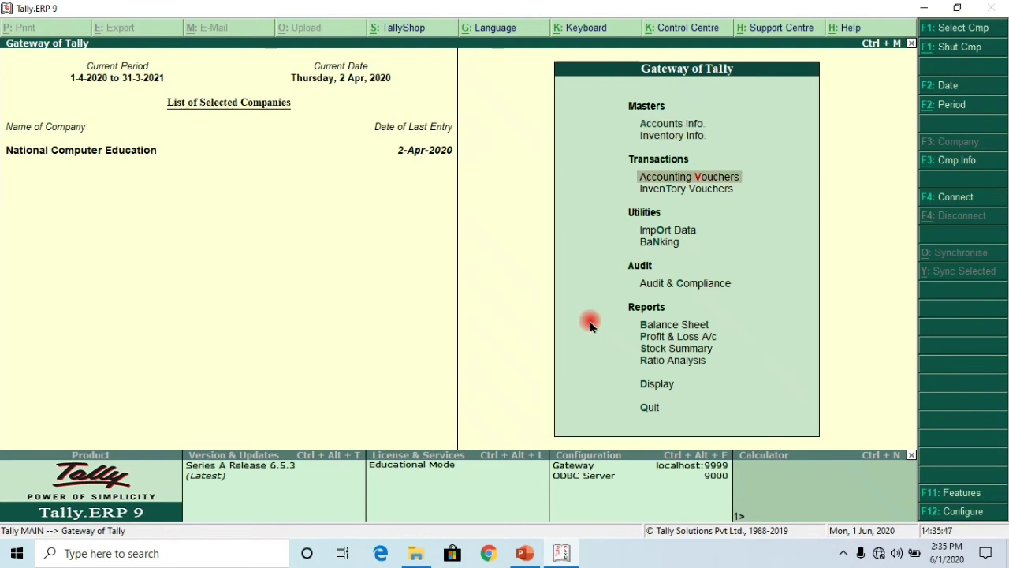
key(Return)
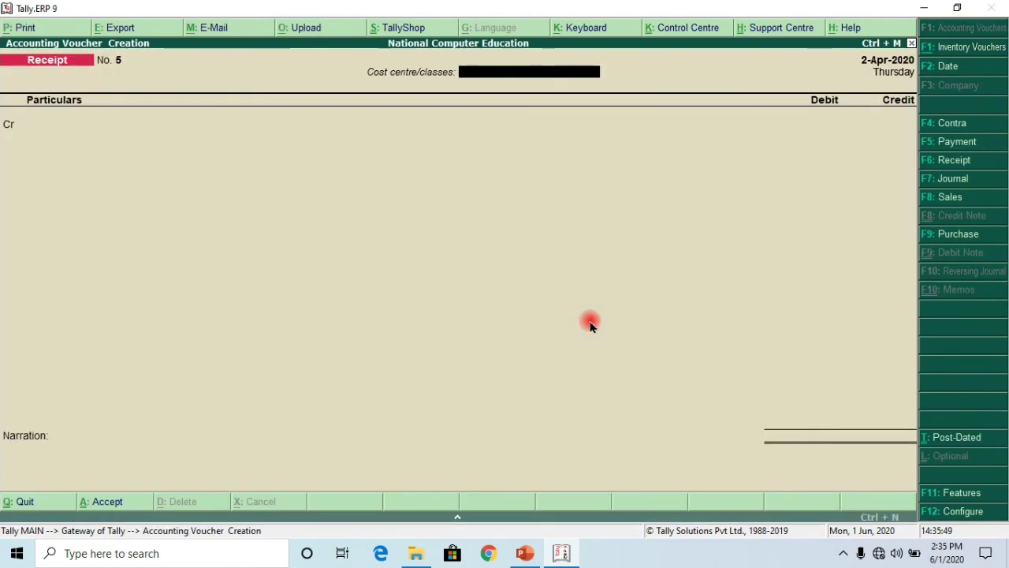
key(F5)
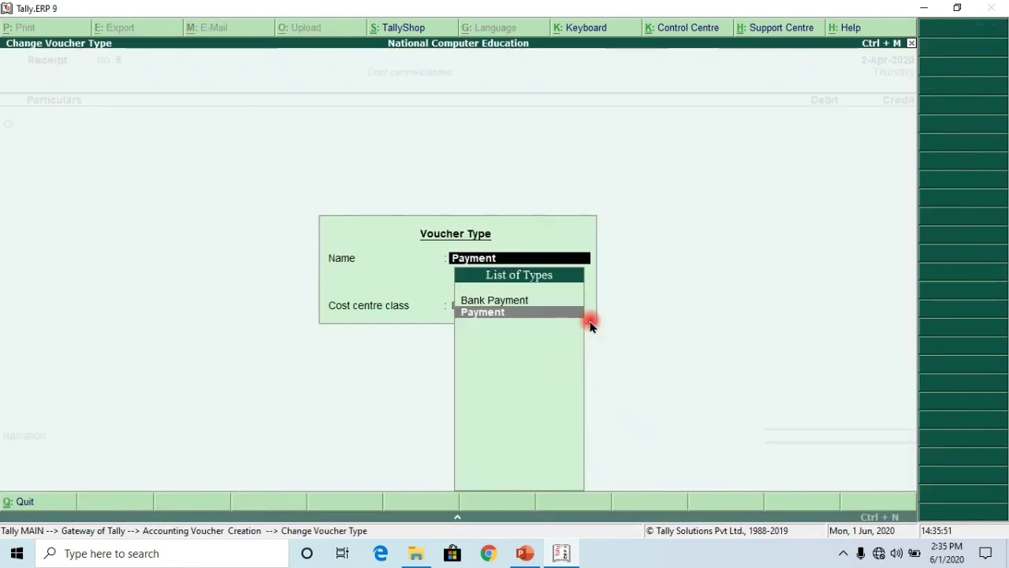
key(Return)
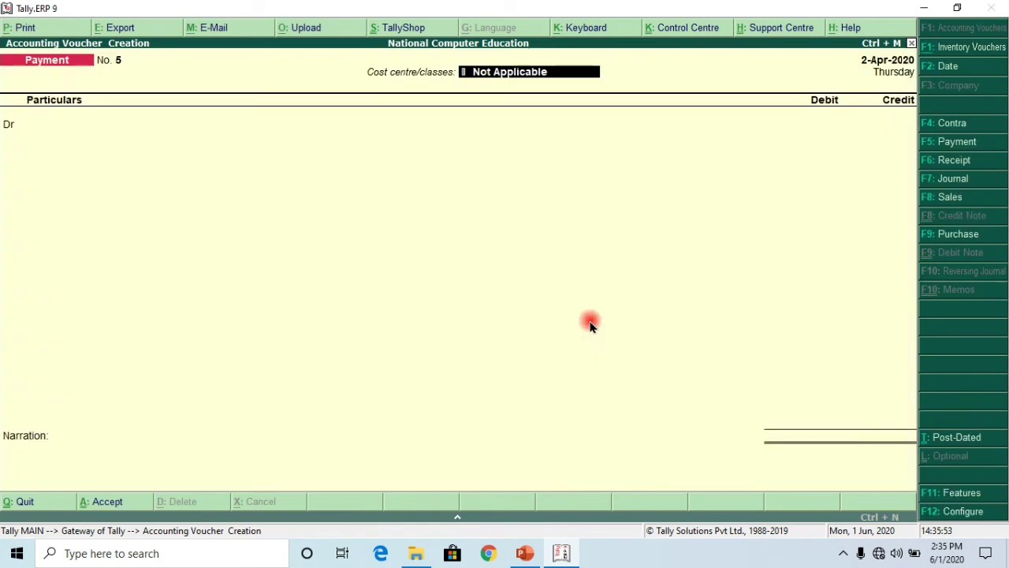
key(Return)
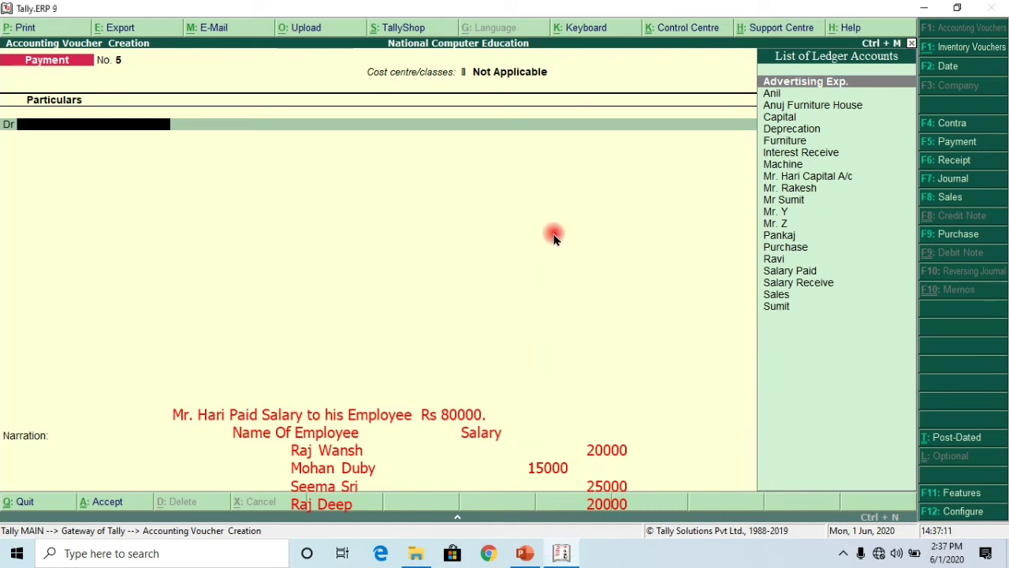
Debit the Salary Paid ledger with 80000 in the payment voucher
key(Down)
key(Down)
key(Down)
key(Down)
key(Down)
key(Down)
key(Down)
key(Down)
key(Down)
key(Down)
key(Down)
key(Down)
key(Down)
key(Down)
key(Down)
key(Down)
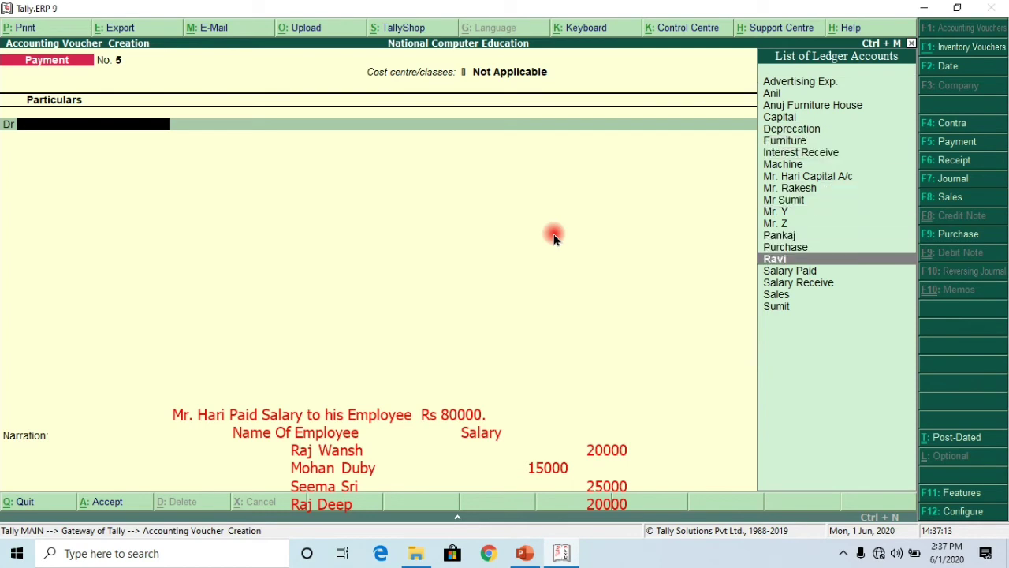
key(Return)
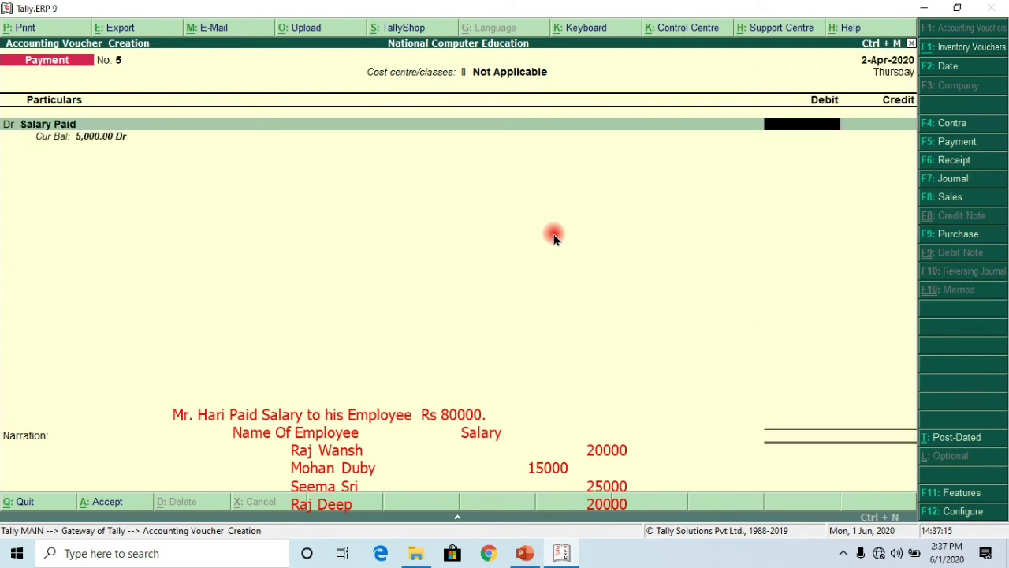
text(80000)
key(Return)
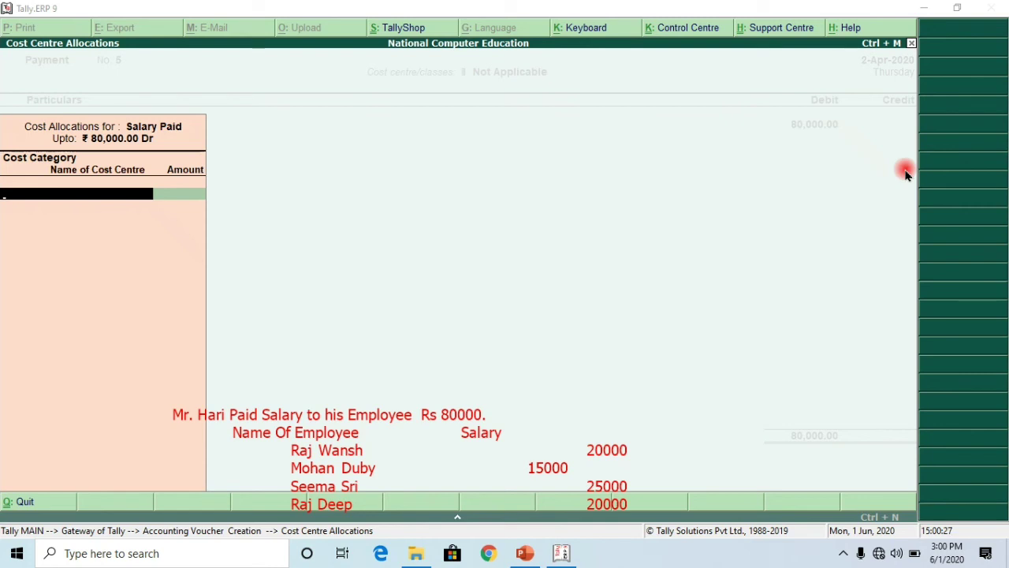
Leave the cost allocations, make cost centres not applicable in the Salary Paid ledger, and continue the voucher to the Sbi Bank credit line
key(Escape)
key(y)
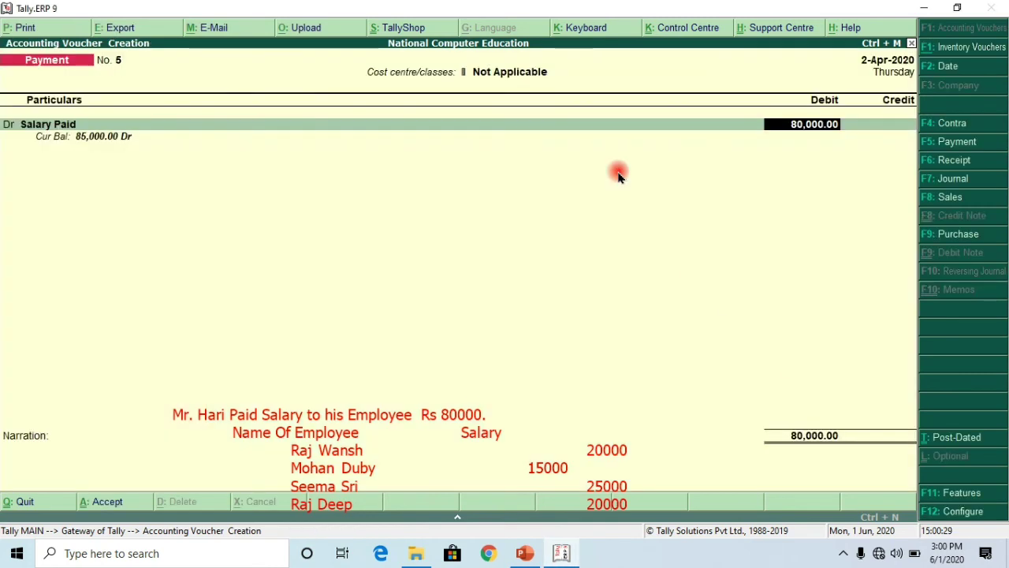
key(BackSpace)
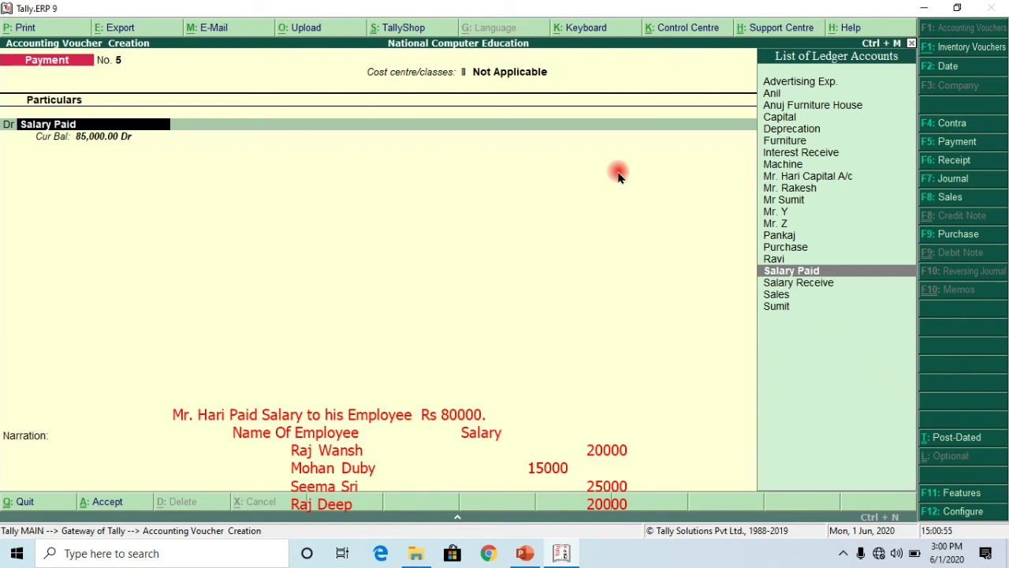
key(ctrl+Return)
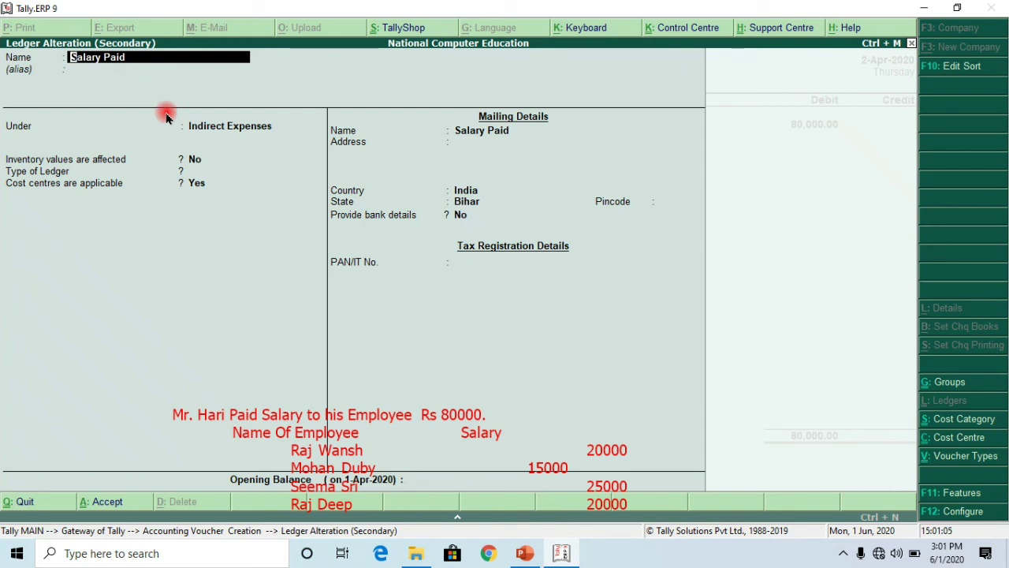
key(Return)
key(Return)
key(Return)
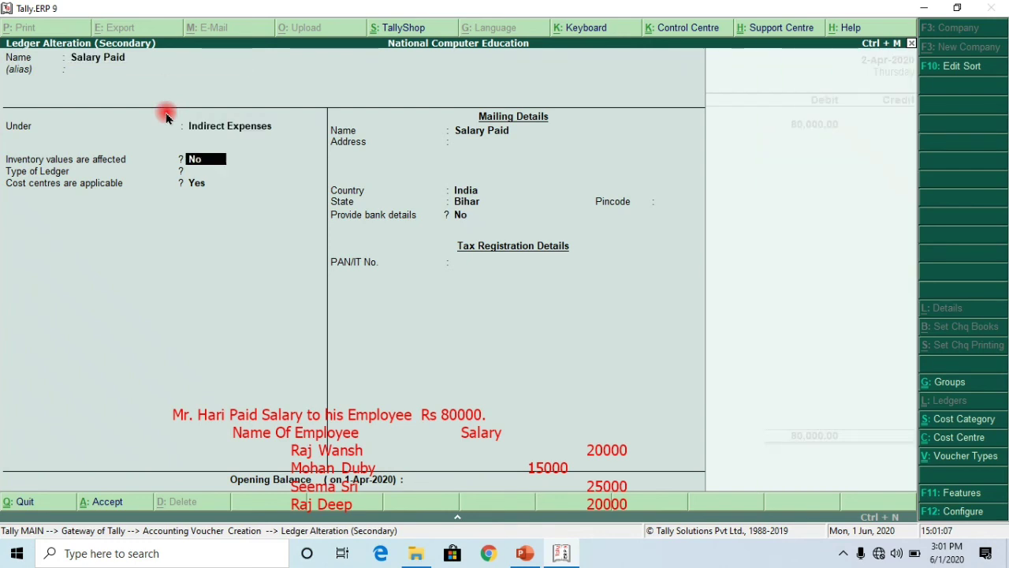
key(Return)
key(Return)
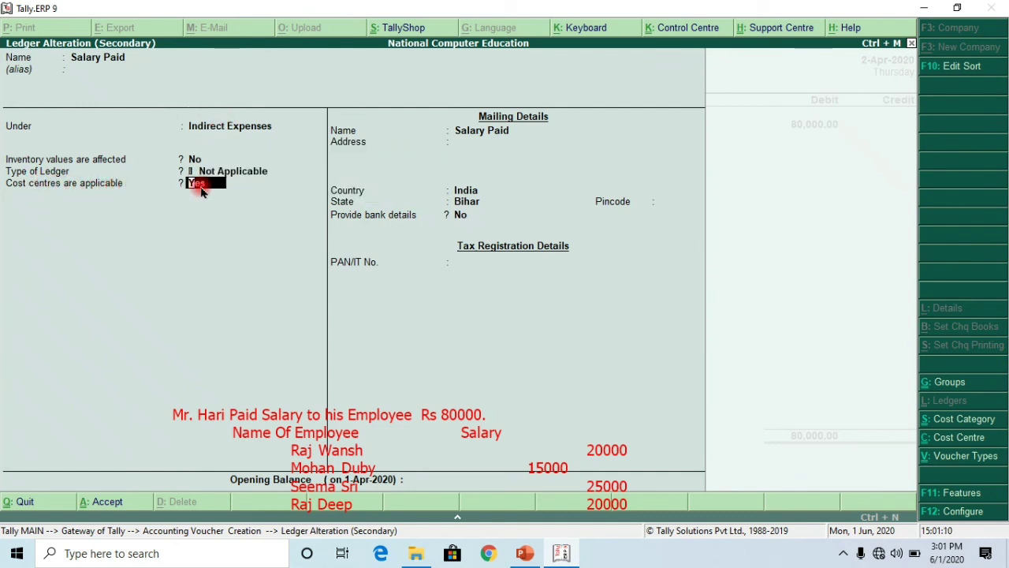
text(n)
key(Return)
key(Return)
key(Return)
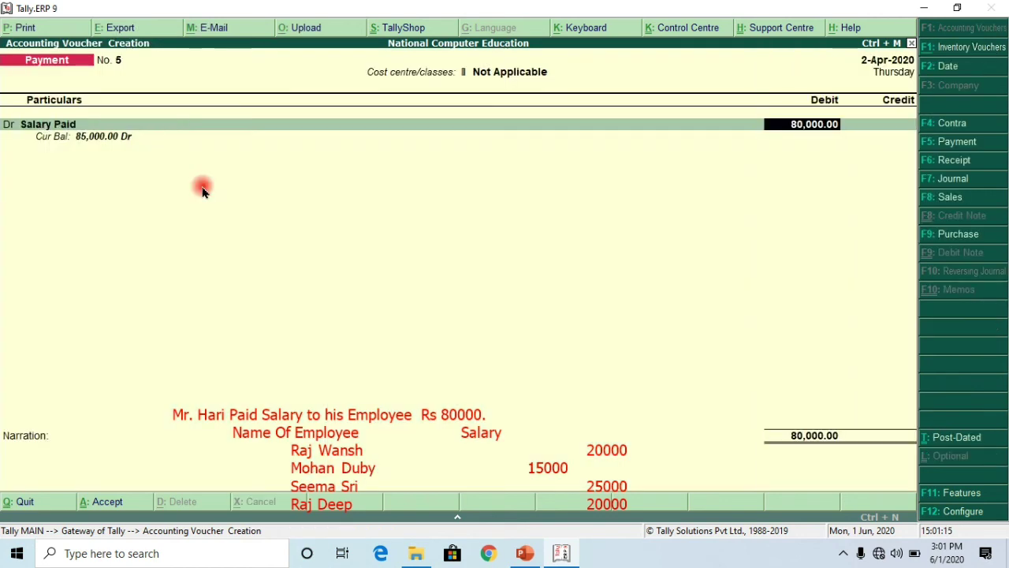
key(Return)
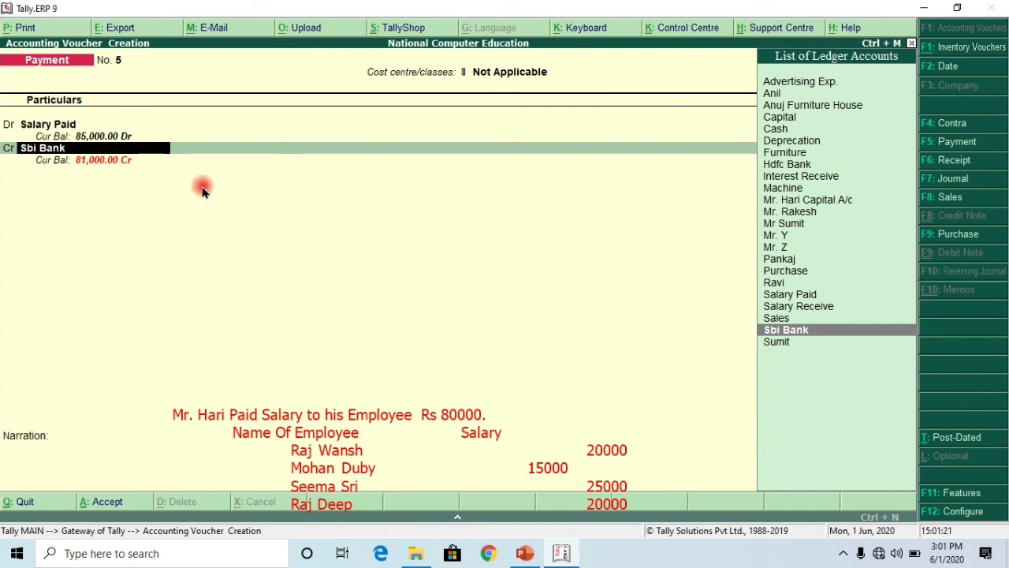
Alter the Salary Paid ledger from the voucher's debit line, with ledger type Not Applicable and cost centres applicable set to Yes
key(BackSpace)
key(BackSpace)
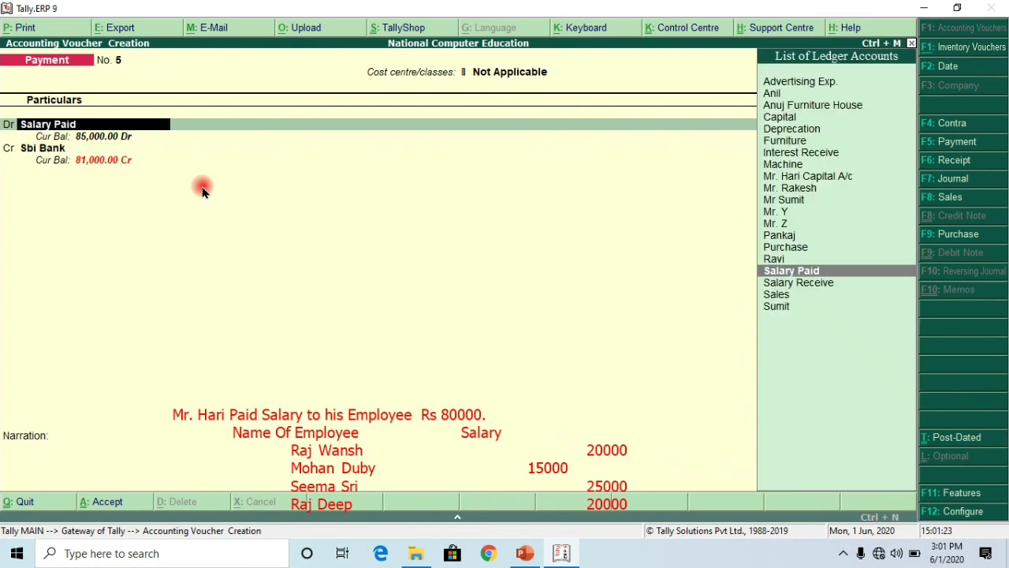
key(ctrl+Return)
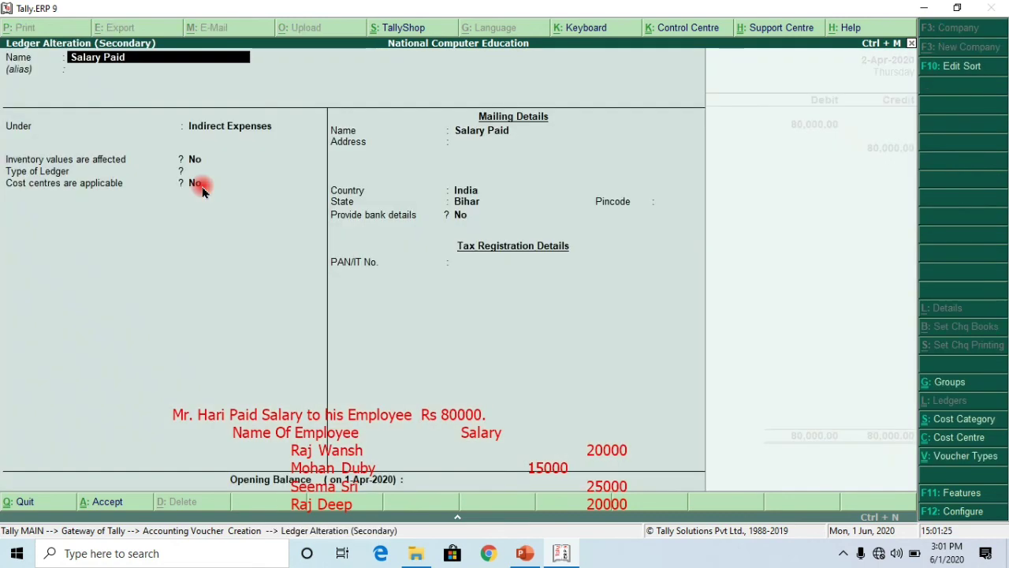
key(Return)
key(Return)
key(Return)
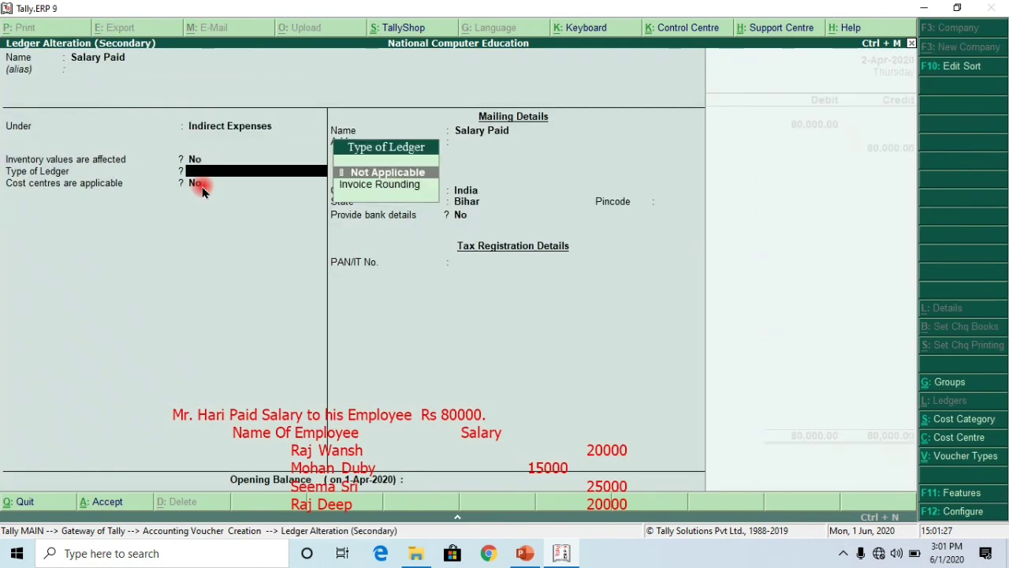
key(Return)
text(y)
key(Return)
key(Return)
key(Return)
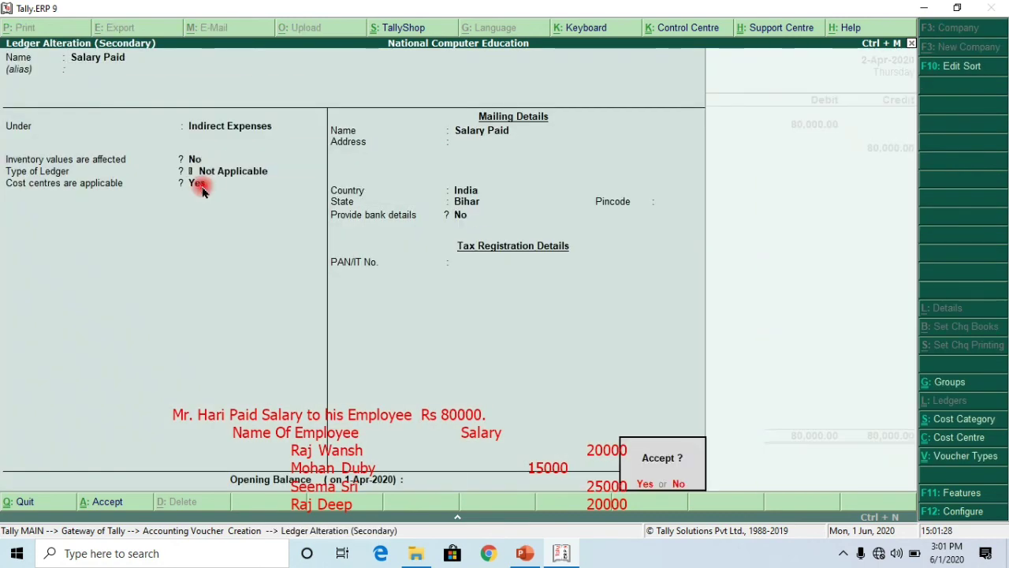
key(Return)
Choose the Employee cost category for the Salary Paid allocation and allocate 20000 to the third employee in the cost centre list
key(Return)
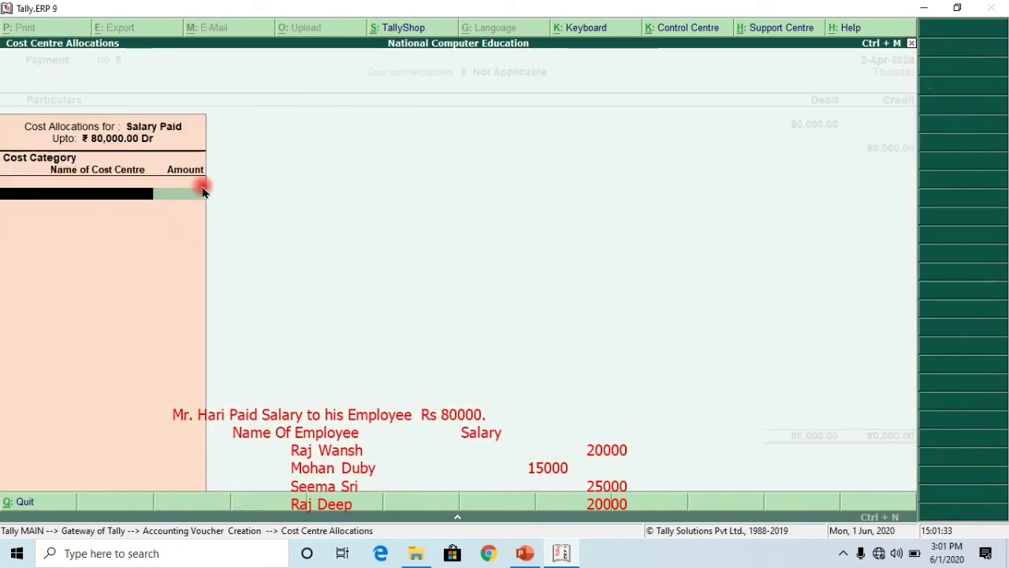
key(Return)
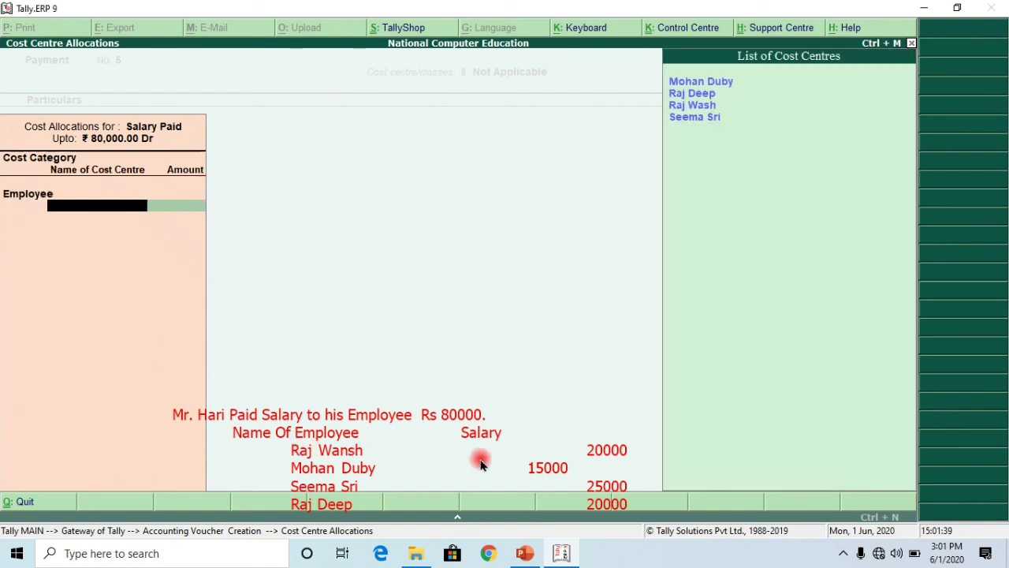
key(Down)
key(Down)
key(Down)
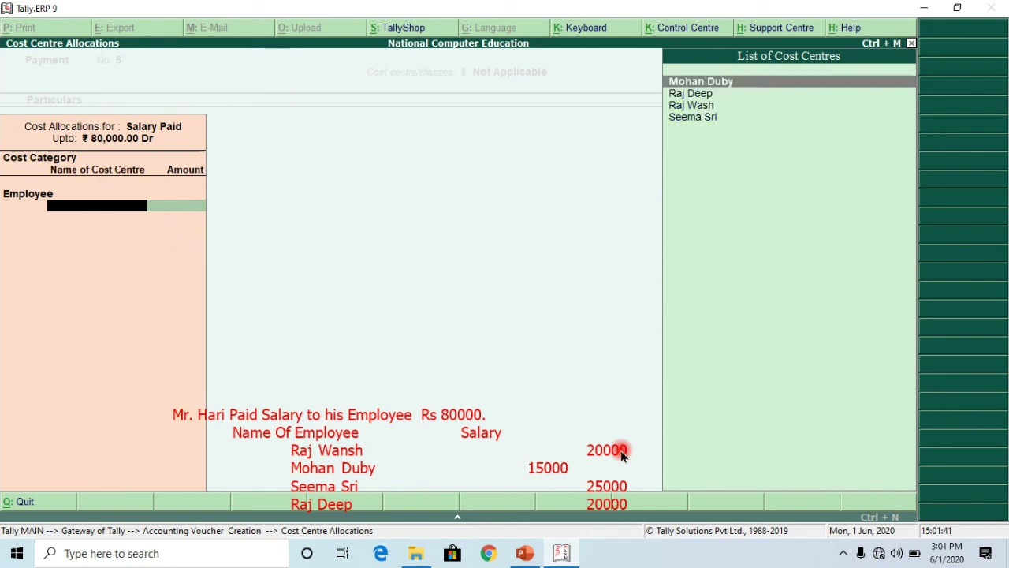
key(Return)
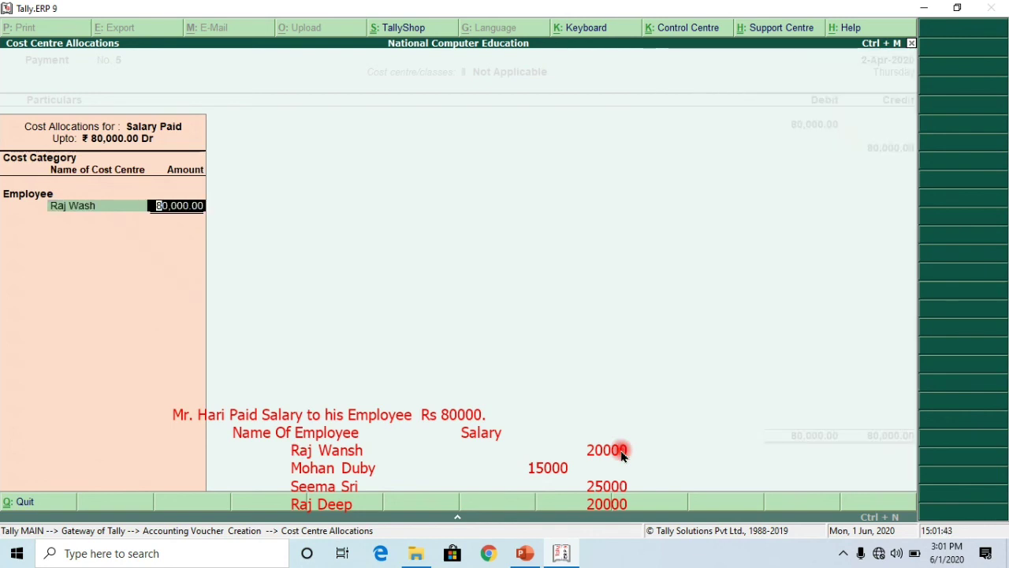
text(20000)
key(Return)
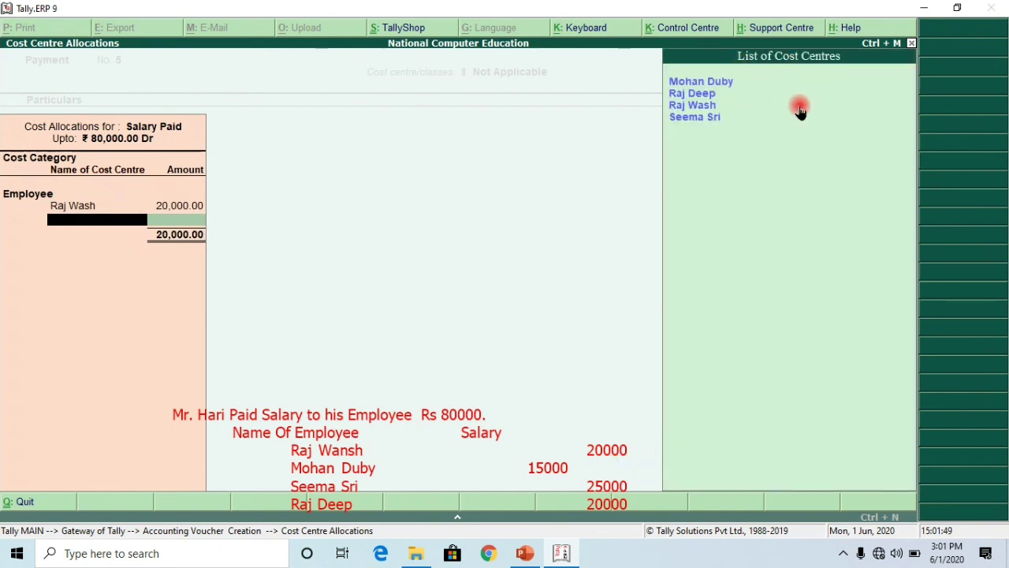
Allocate 15000 of the salary to the first employee in the cost centre list
key(Up)
key(Up)
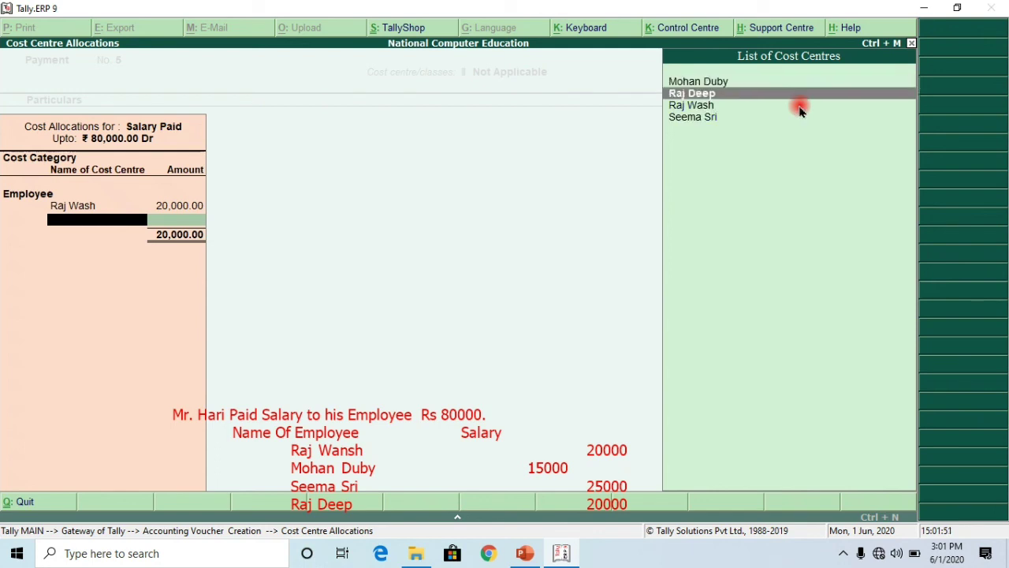
key(Return)
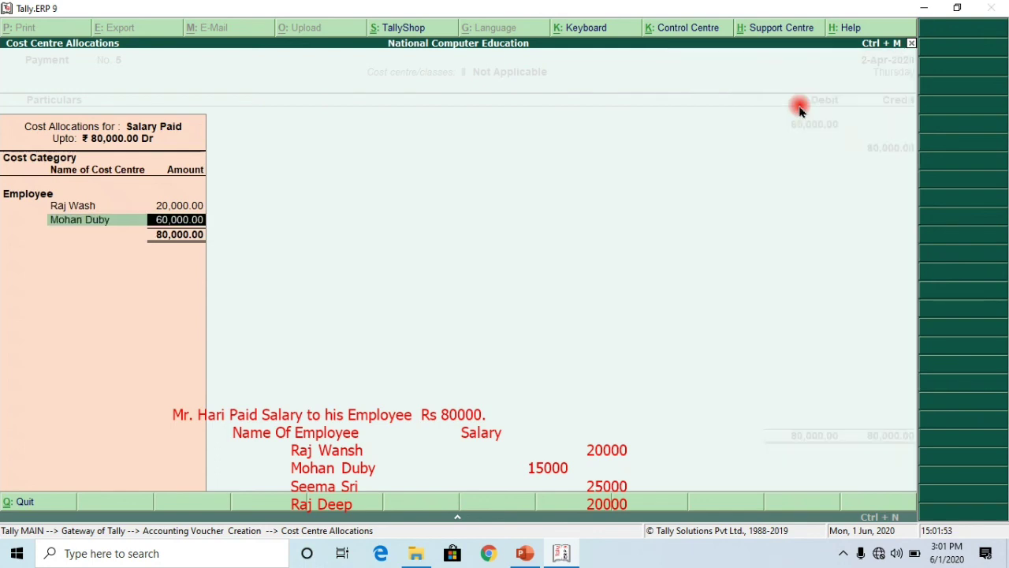
text(15000)
key(Return)
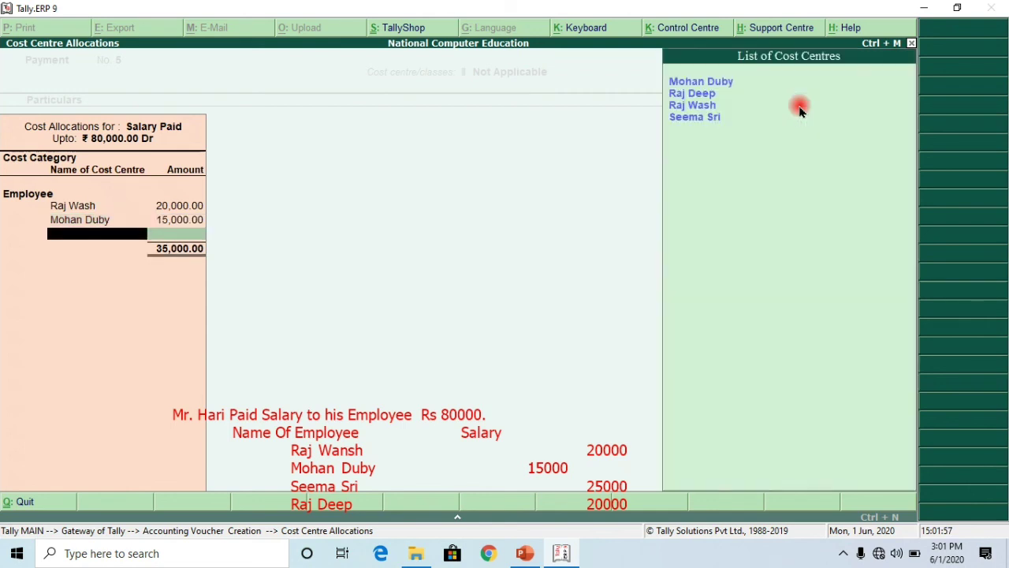
Allocate 25000 of the salary to the fourth employee in the cost centre list
key(Down)
key(Down)
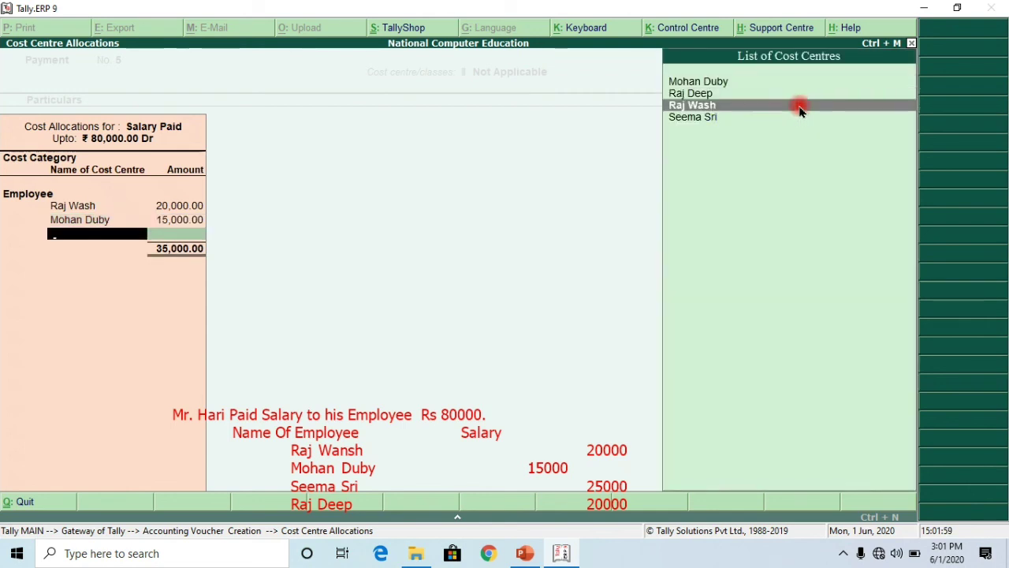
key(Down)
key(Return)
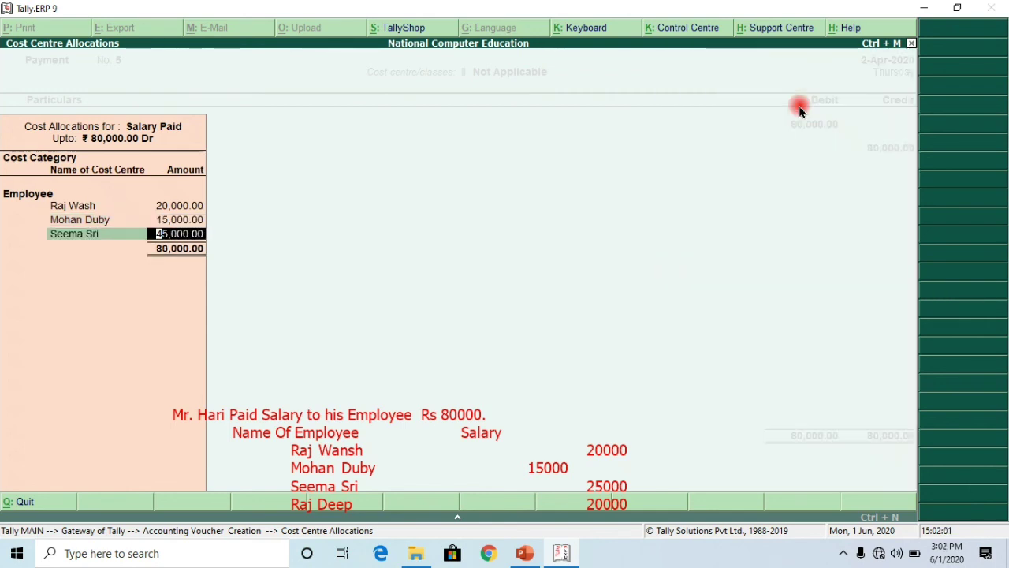
text(25000)
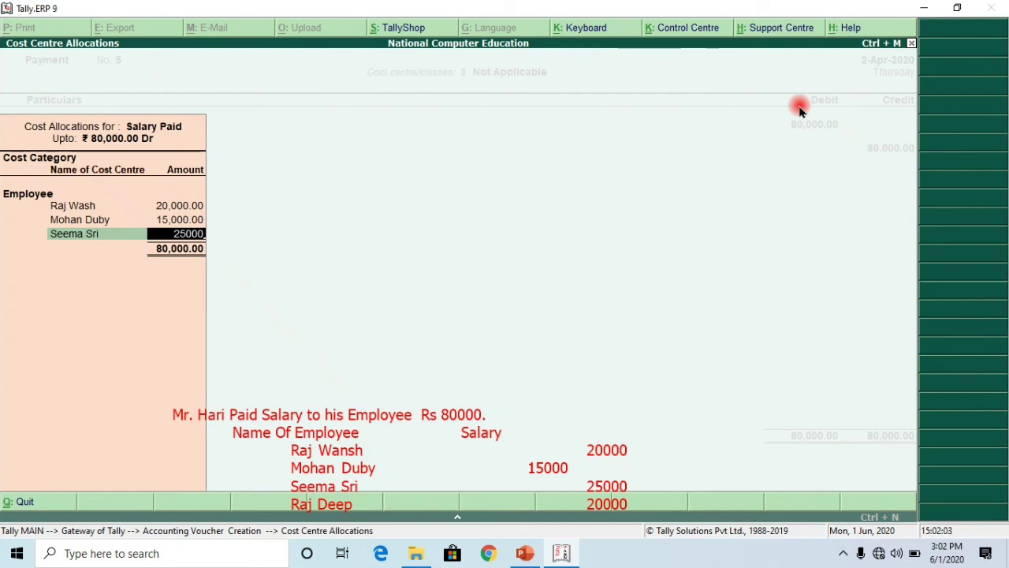
key(Return)
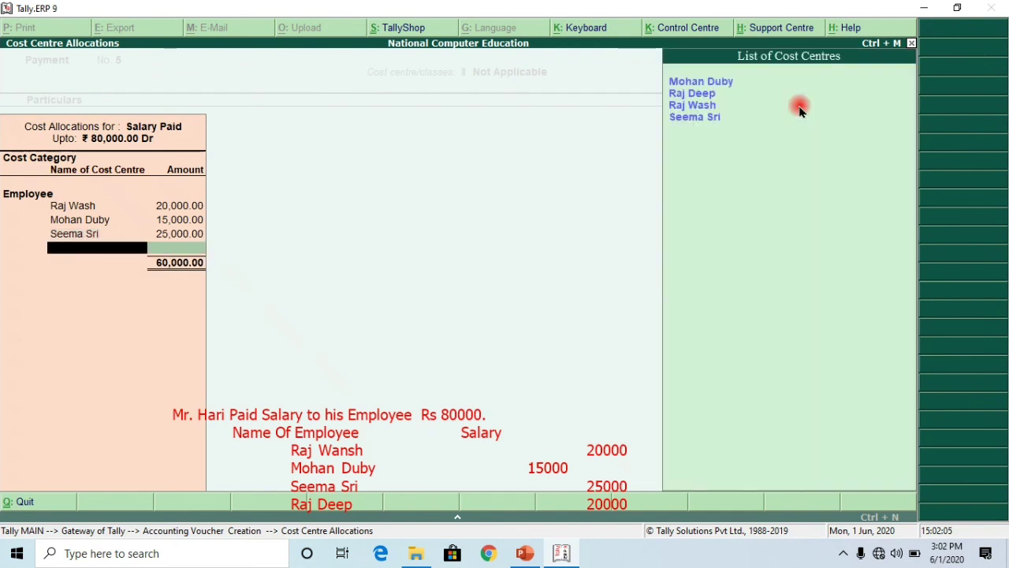
Allocate the remaining 20000 to the second employee in the cost centre list and finish the cost allocations
key(Down)
key(Down)
key(Up)
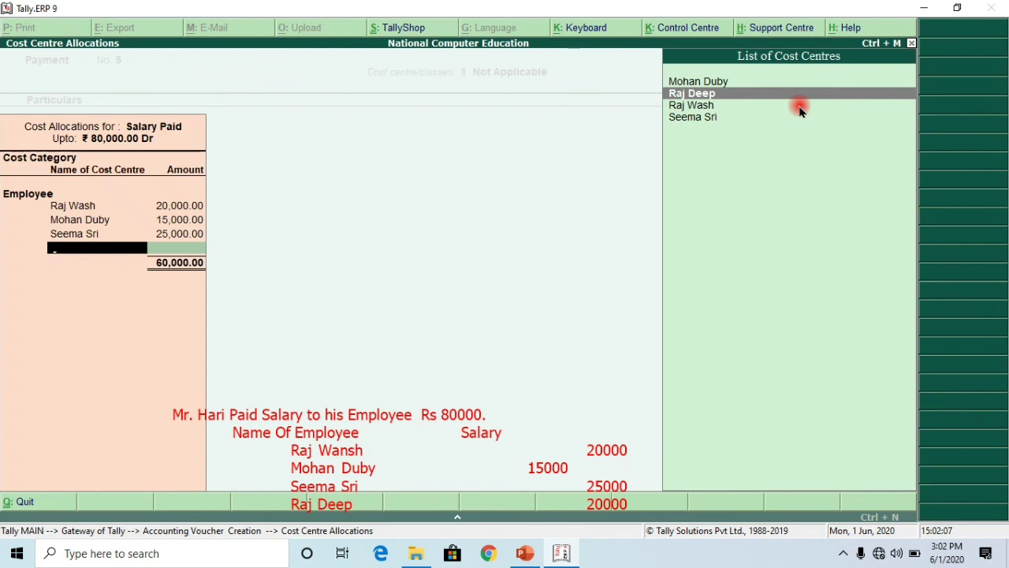
key(Return)
key(Return)
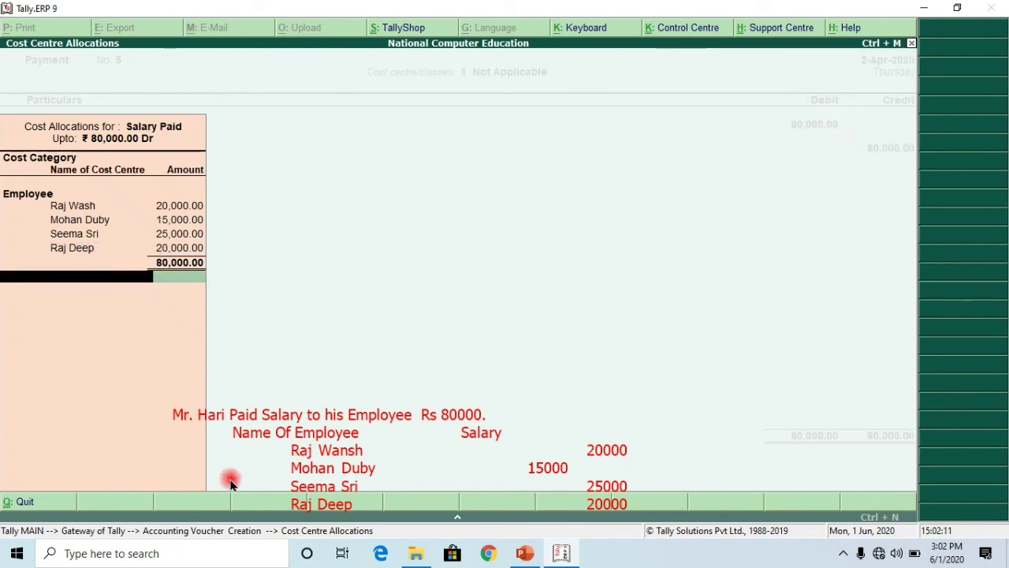
key(Return)
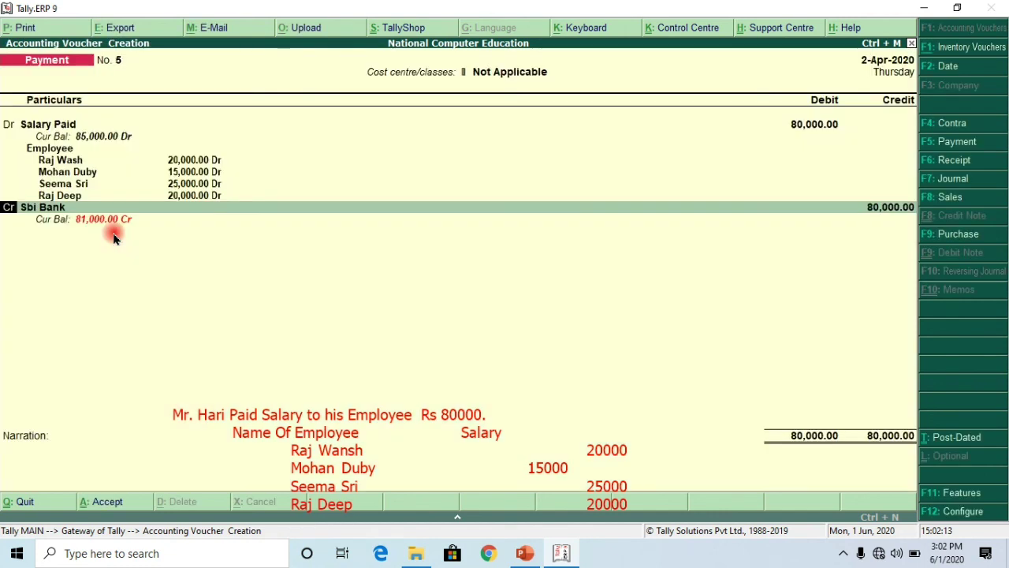
Change the credit ledger to Cash for 80000, leave the narration blank and save the payment voucher
key(Return)
text(C)
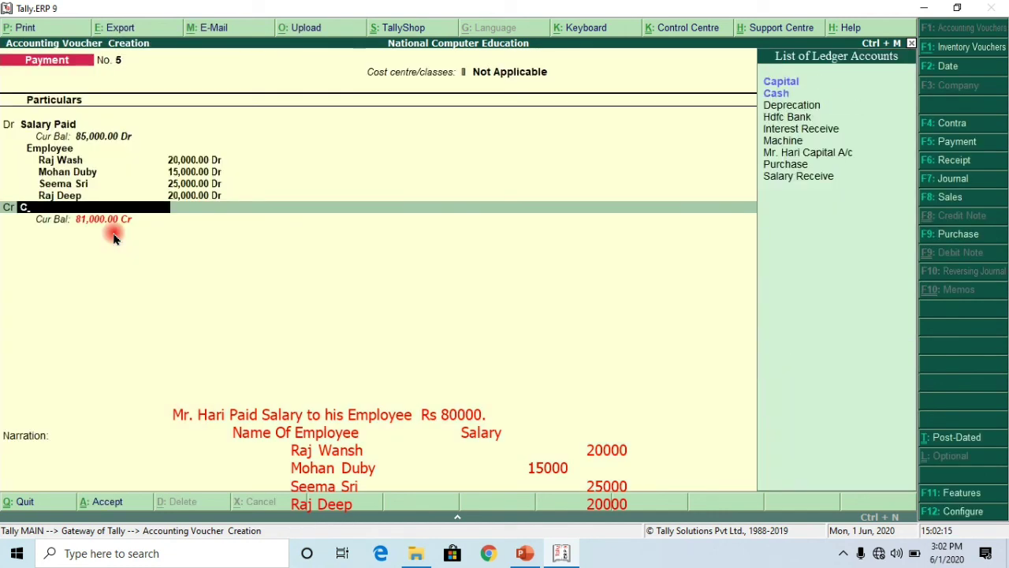
key(Down)
key(Return)
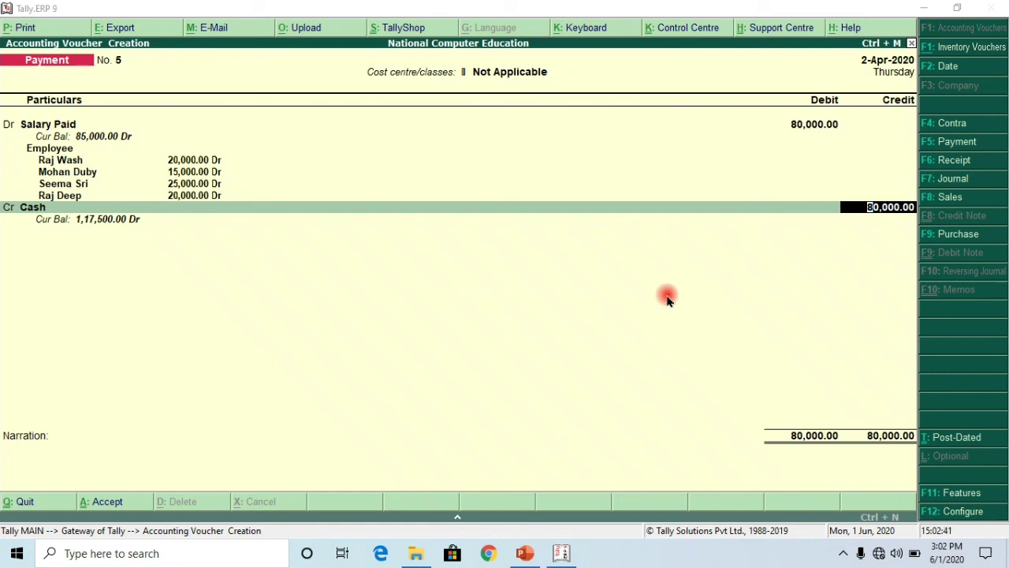
key(Return)
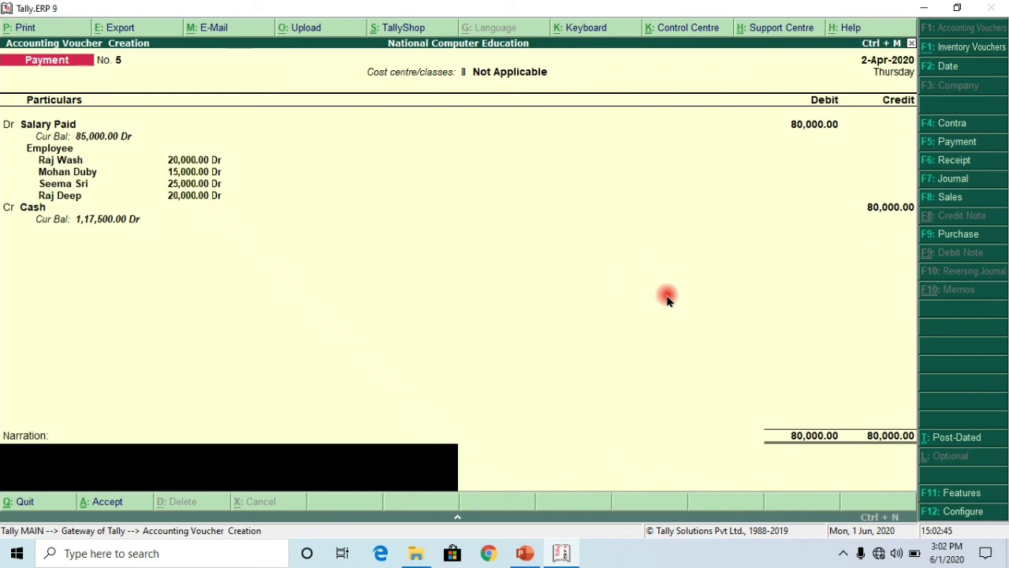
key(Return)
key(Return)
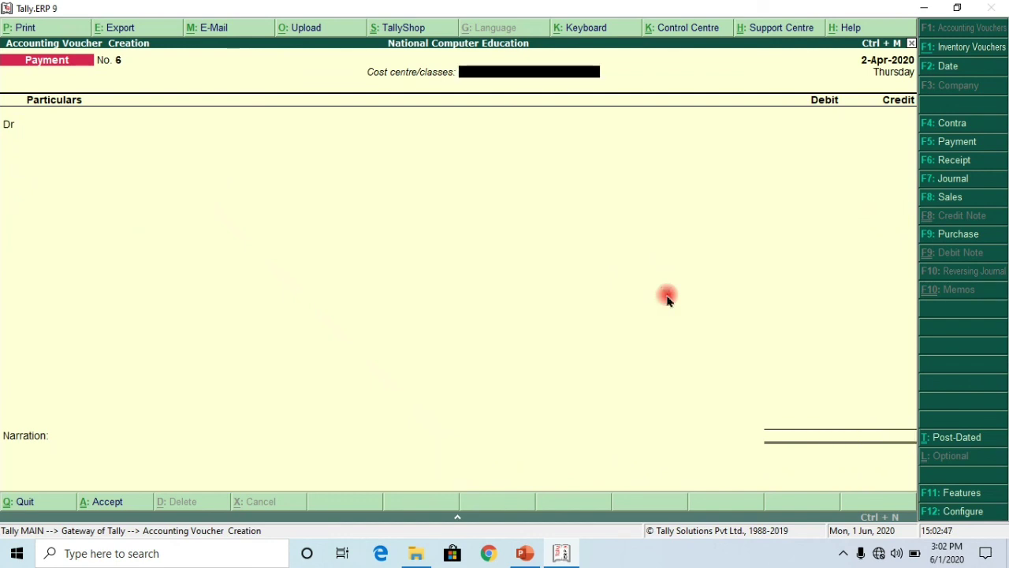